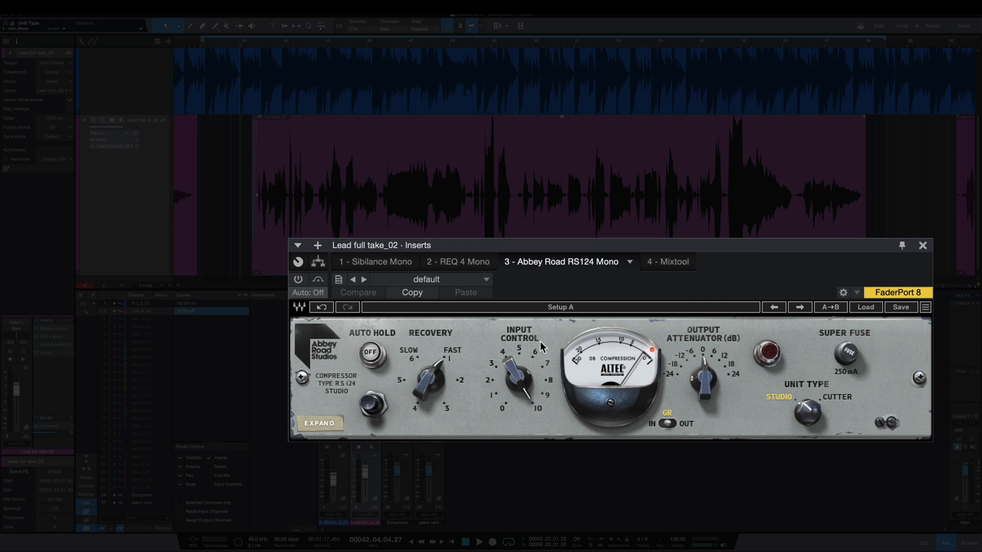
Step: Try the Cutter unit type on the lead vocal's RS124 Mono compressor and set it back to Studio
click(509, 373)
click(801, 405)
click(807, 409)
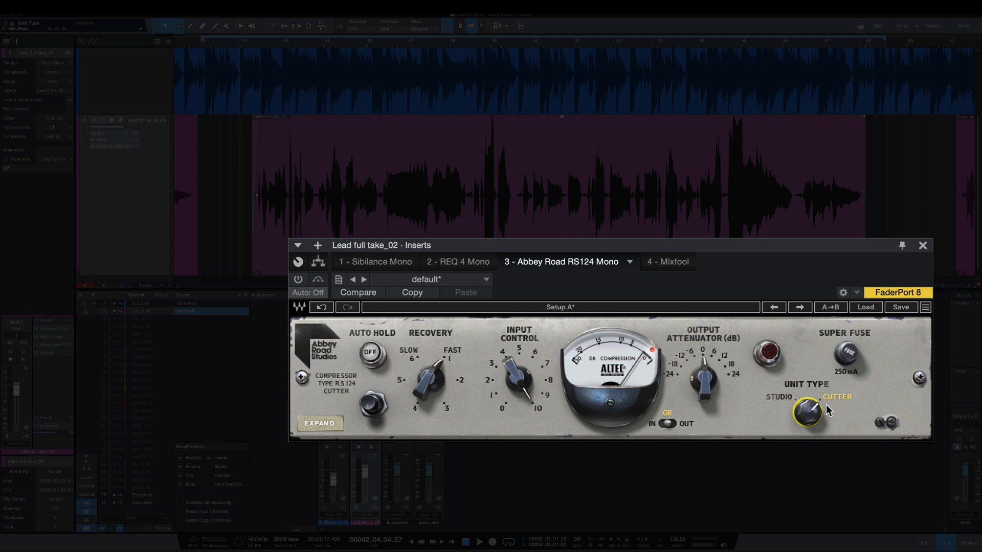
click(777, 397)
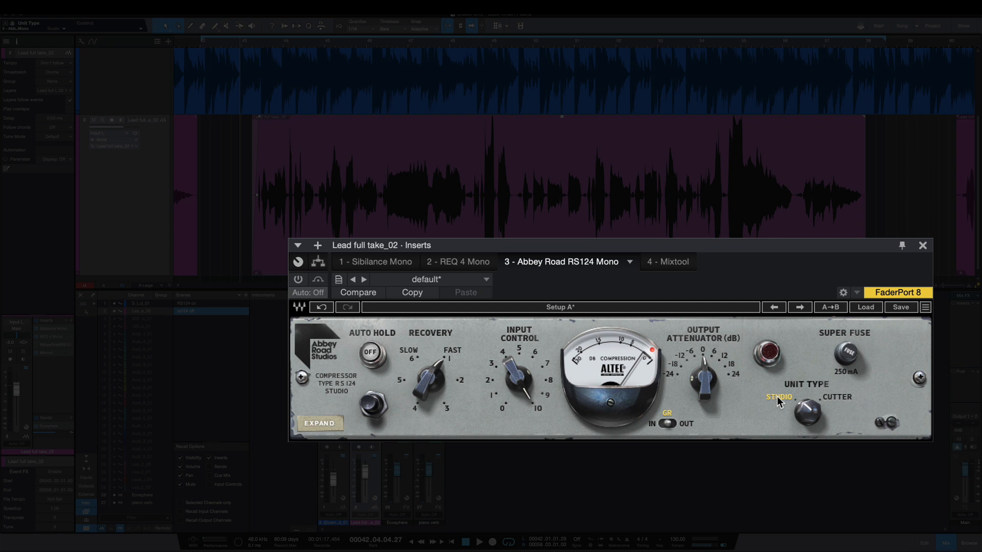
click(848, 356)
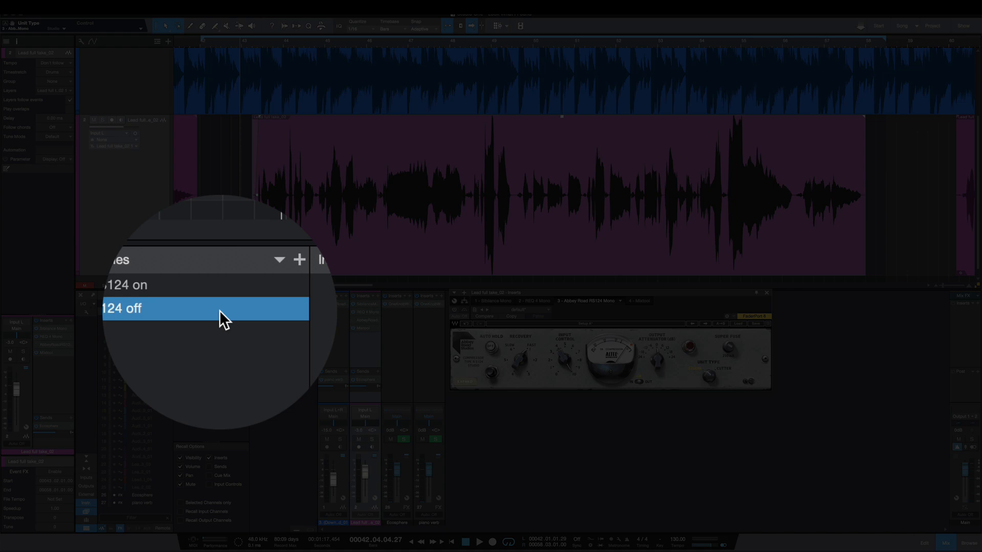
Step: Recall the RS124 on mixer scene and open the Abbey Road RS124 Stereo insert of the Look What I Found track
click(218, 304)
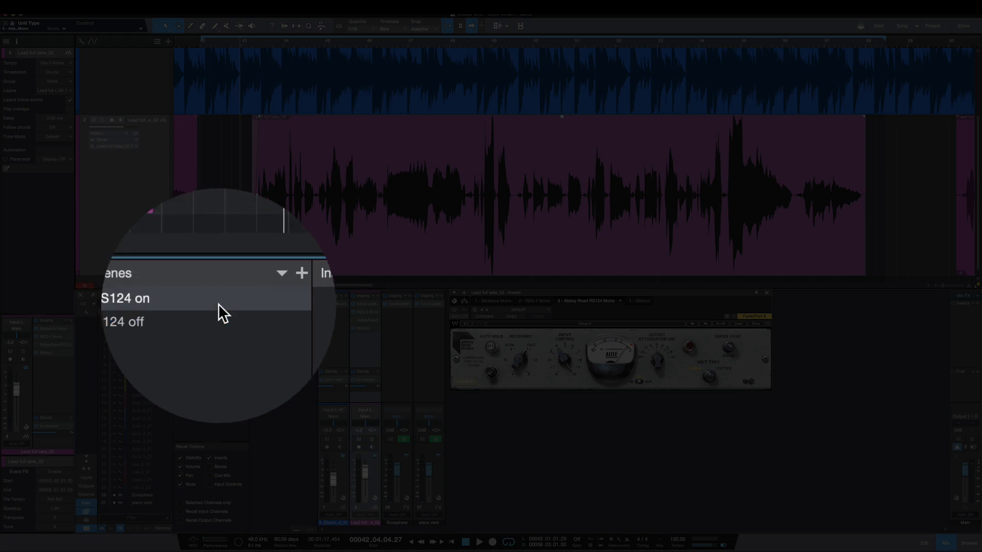
click(216, 302)
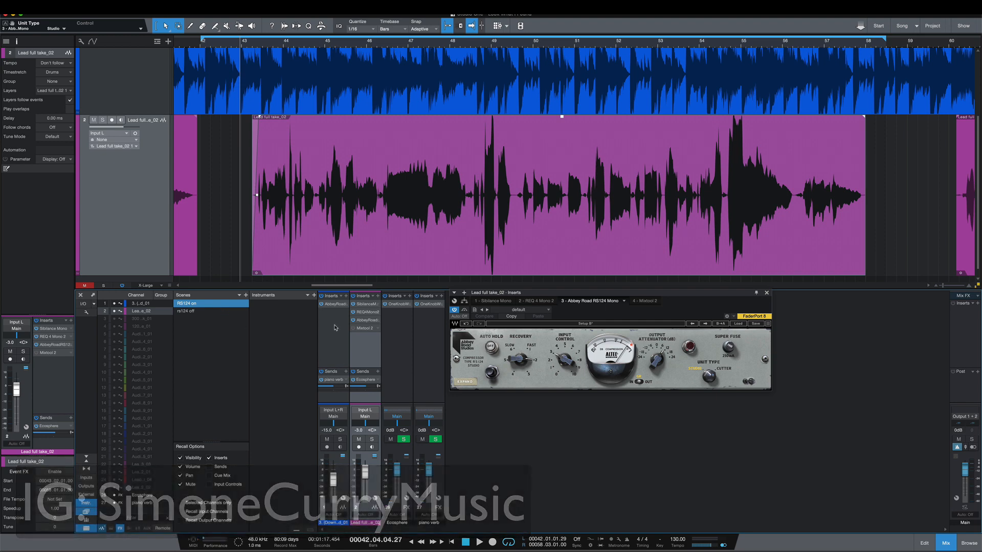
click(338, 306)
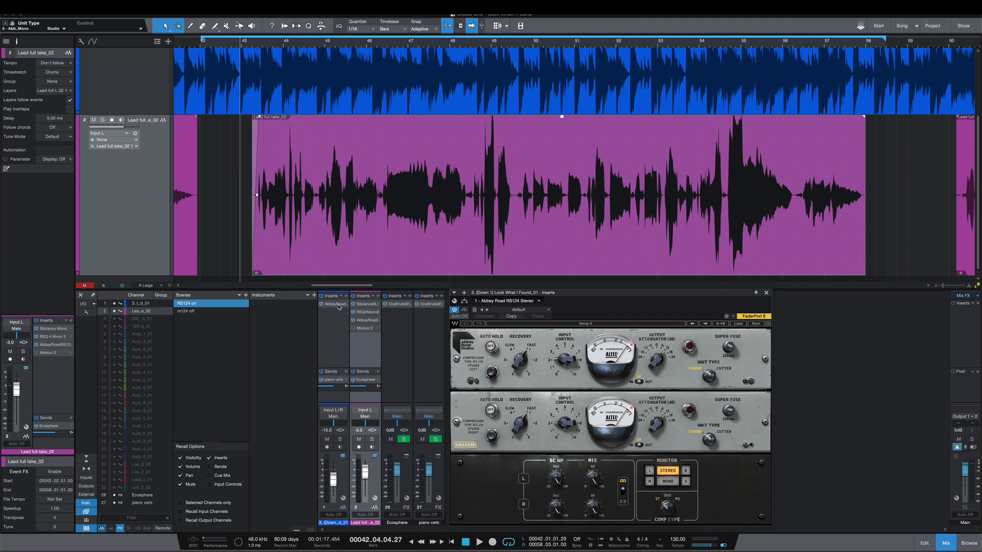
drag(568, 296, 549, 236)
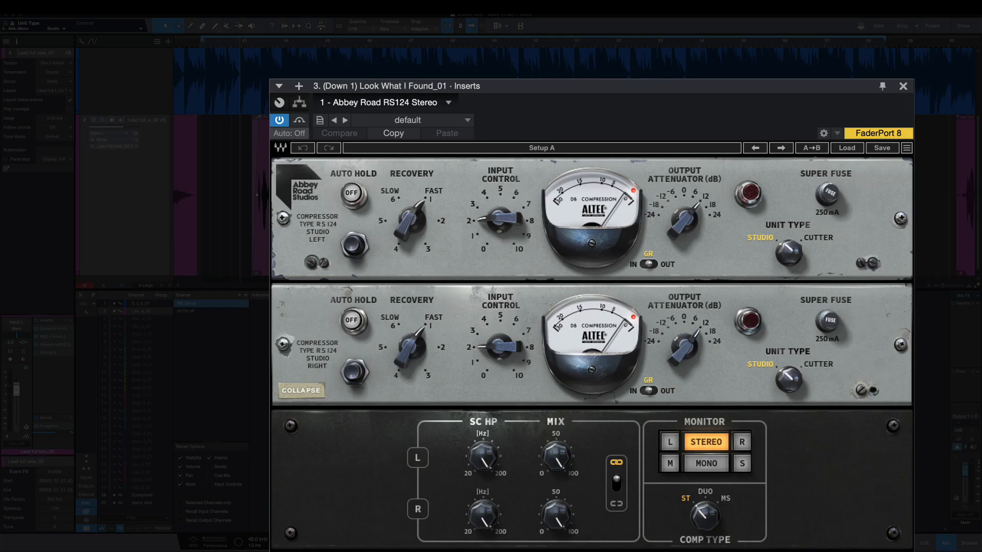
Step: Examine the expanded section of the RS124 Stereo, including the SC HP, Mix, channel link and Comp Type controls
click(307, 390)
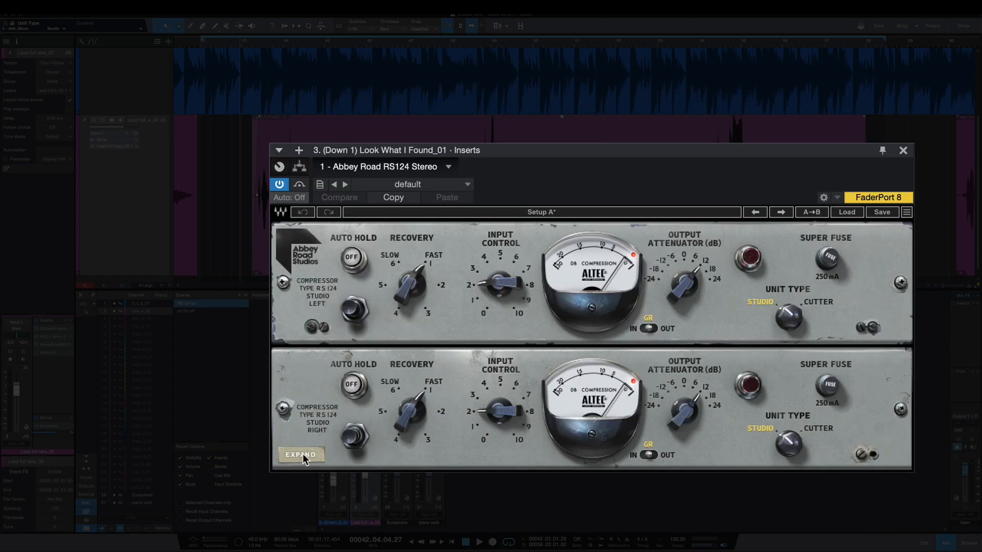
click(303, 453)
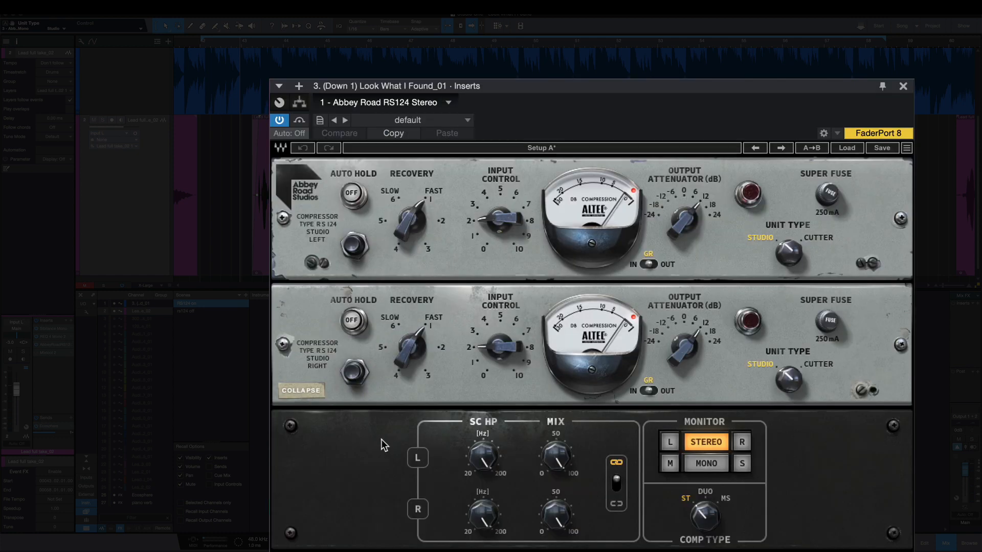
click(484, 452)
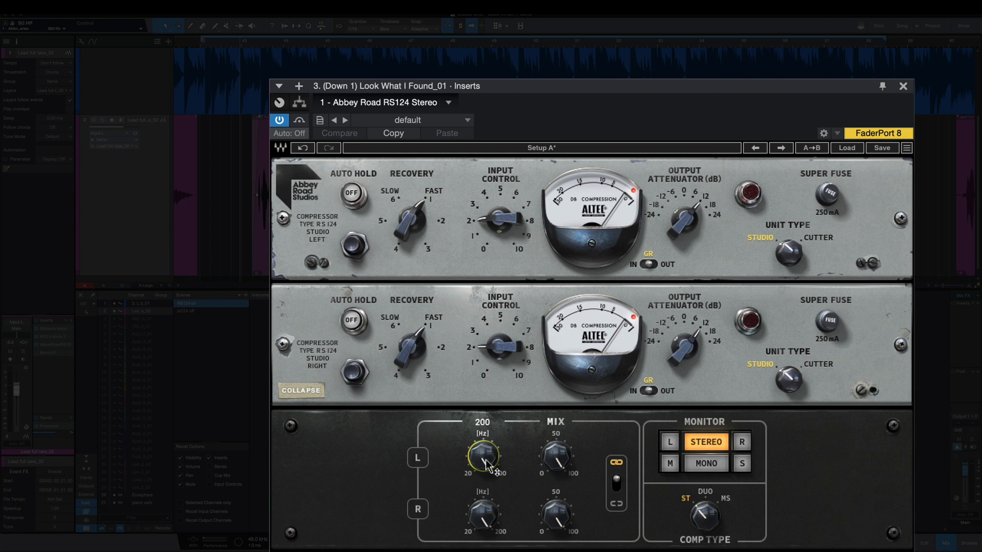
click(556, 456)
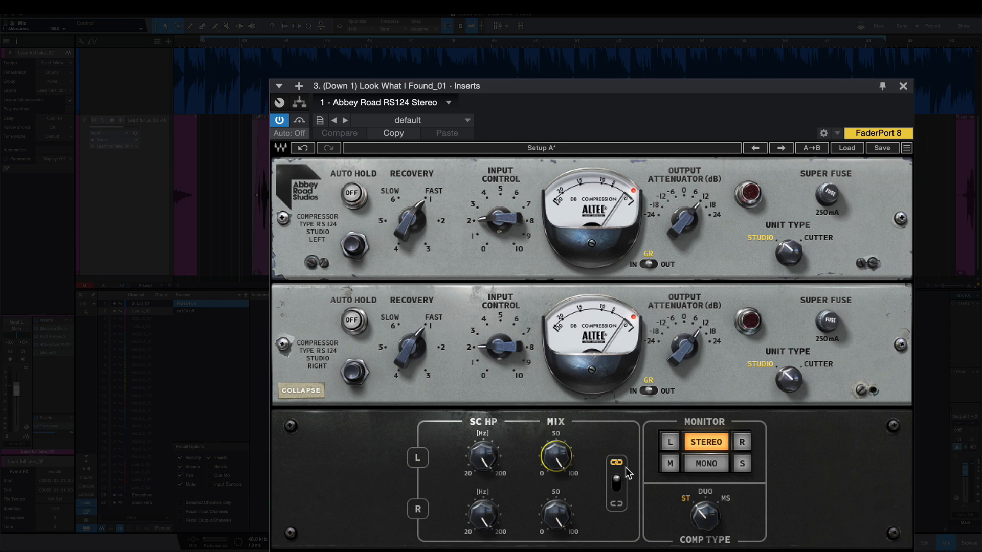
click(617, 482)
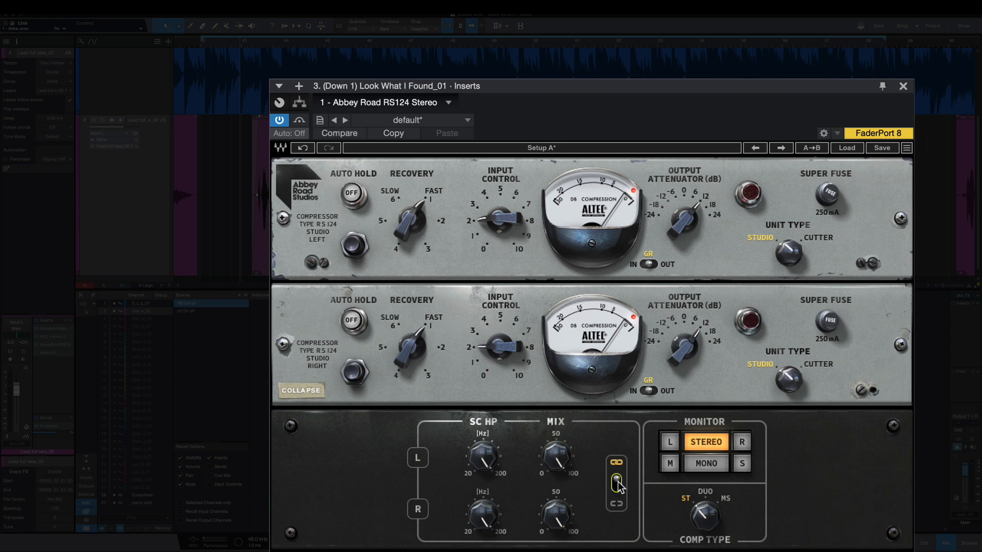
click(705, 517)
mouse_move(705, 517)
mouse_down()
mouse_move(705, 494)
mouse_move(705, 516)
mouse_up()
Step: Recall the rs124 off scene and bring up the lead vocal's Abbey Road RS124 Mono insert instead of the stereo one
click(202, 312)
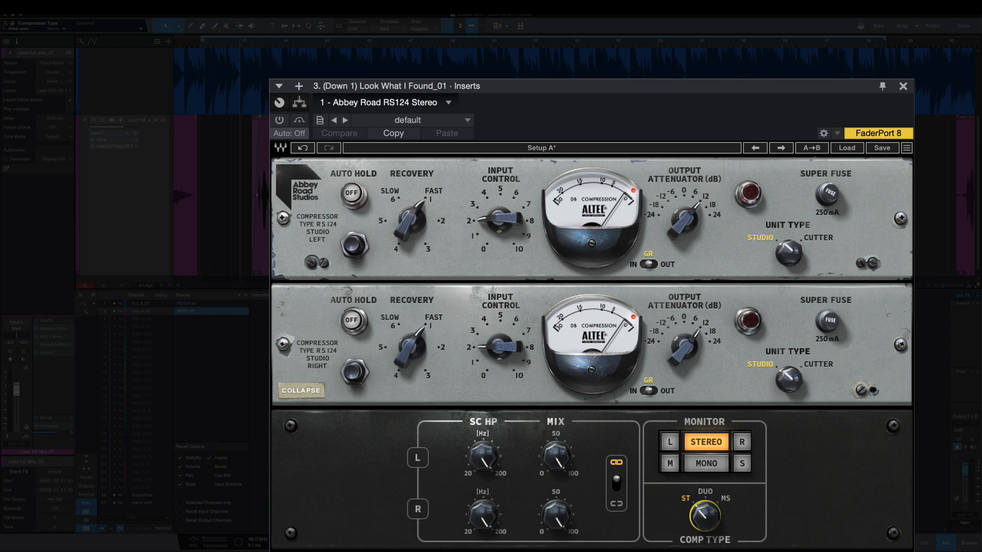
click(903, 85)
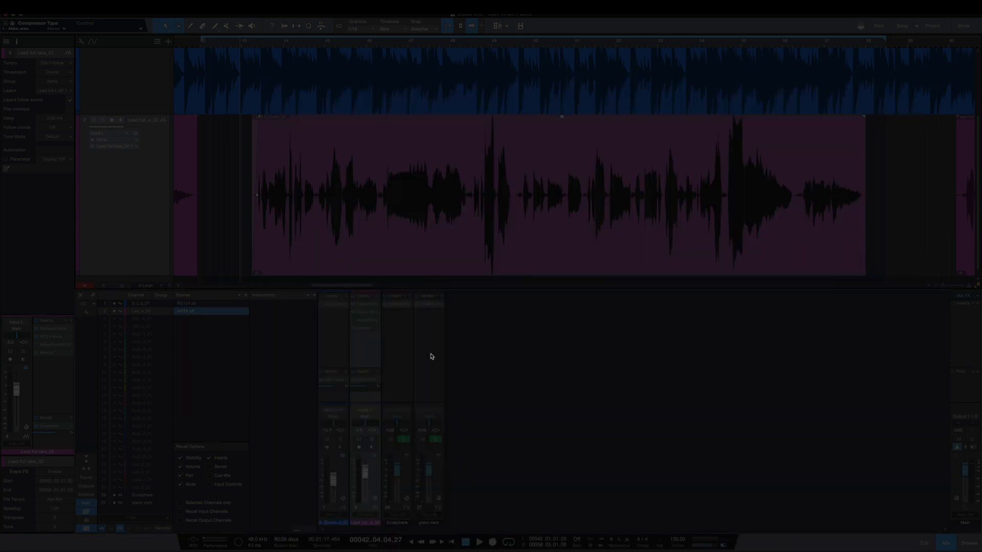
double_click(365, 319)
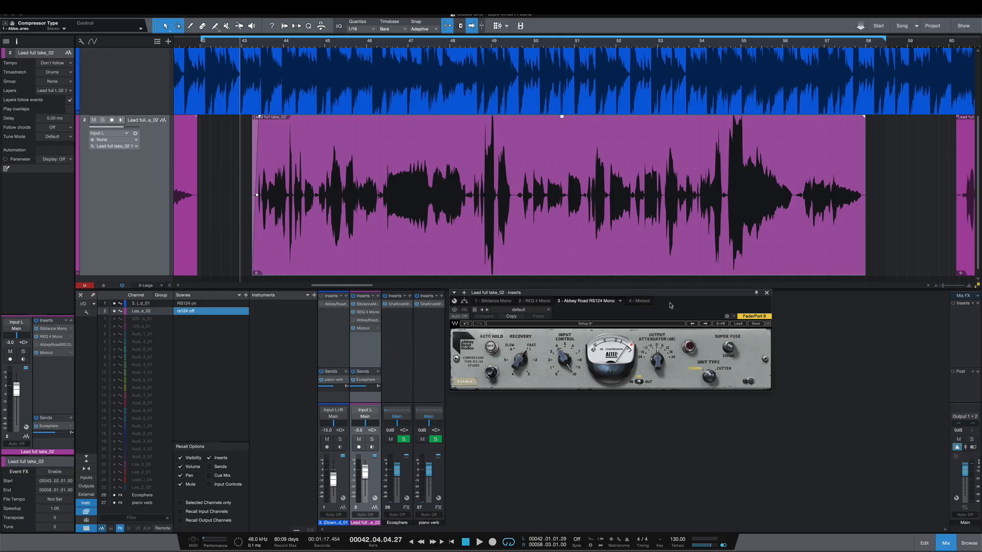
Step: Compare the mix by playing the section with the rs124 off scene and again with the RS124 on scene
key(space)
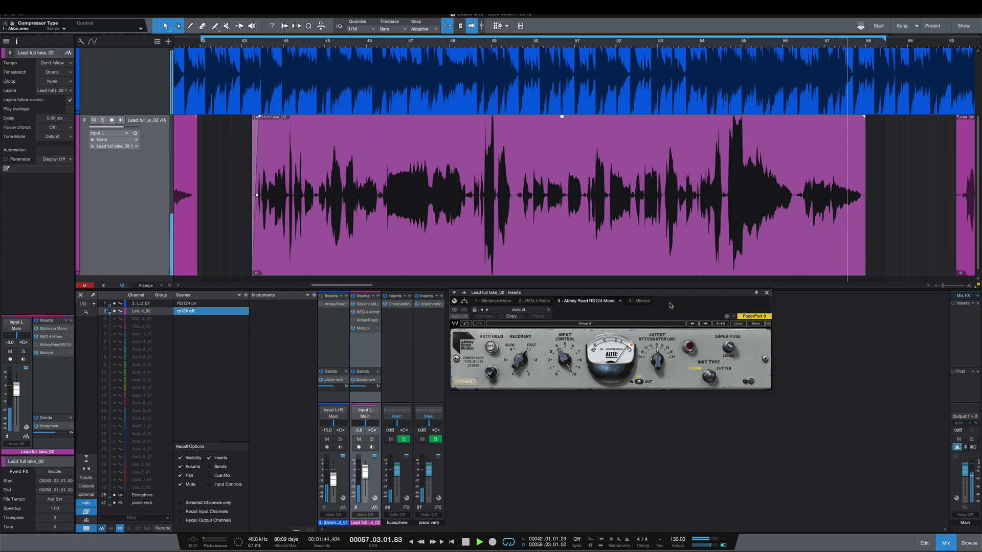
key(space)
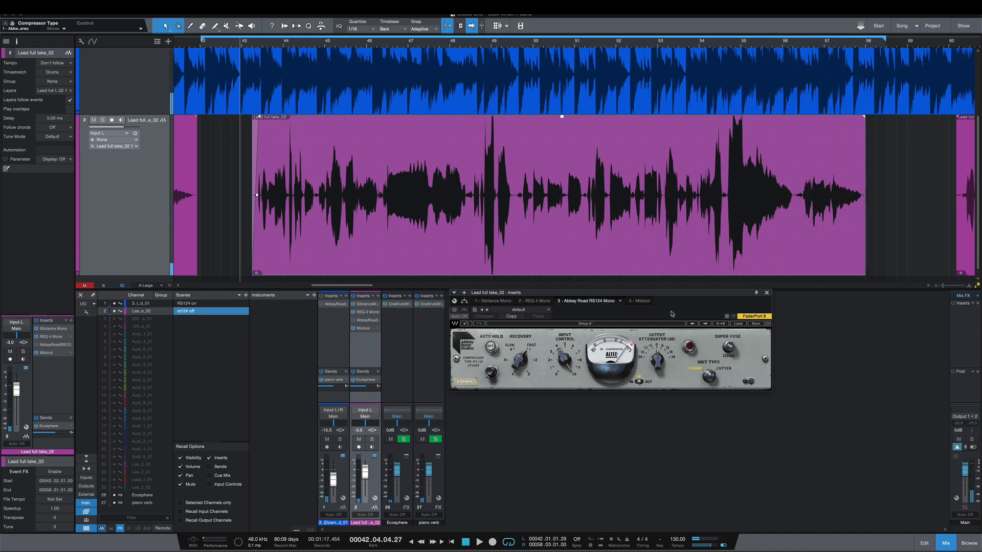
click(219, 304)
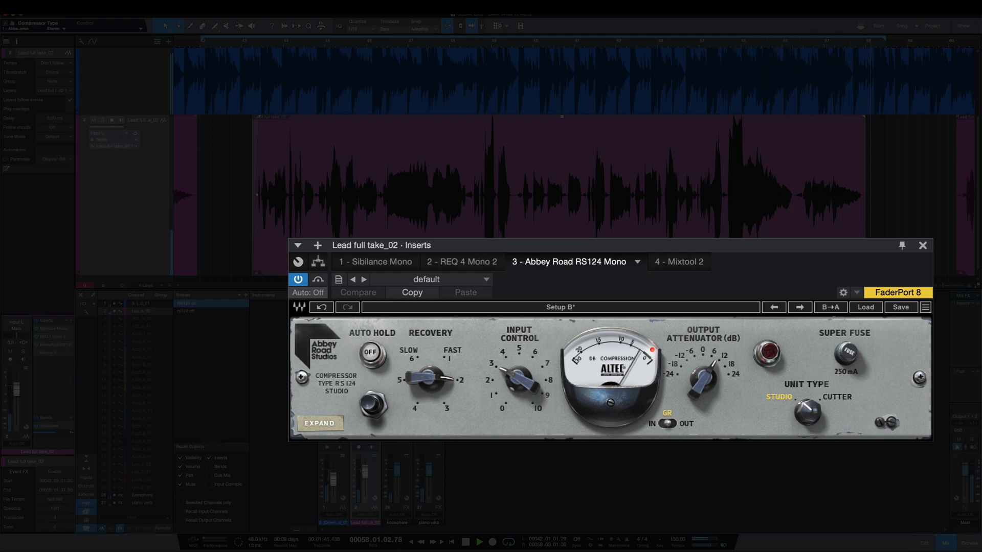
key(space)
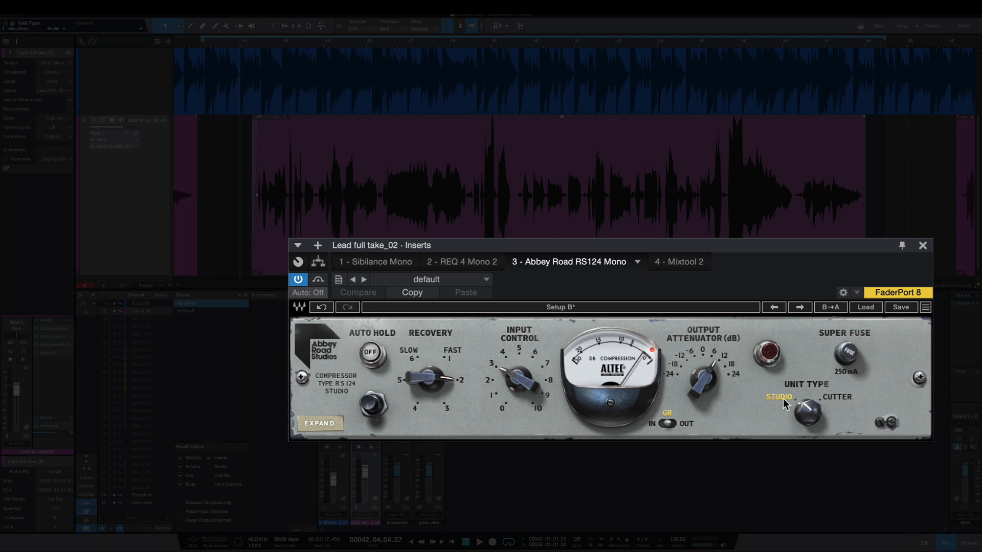
Step: Highlight the lead vocal's opening phrase from 43.1.4 to 46.2.2 and clear the selection
key(e)
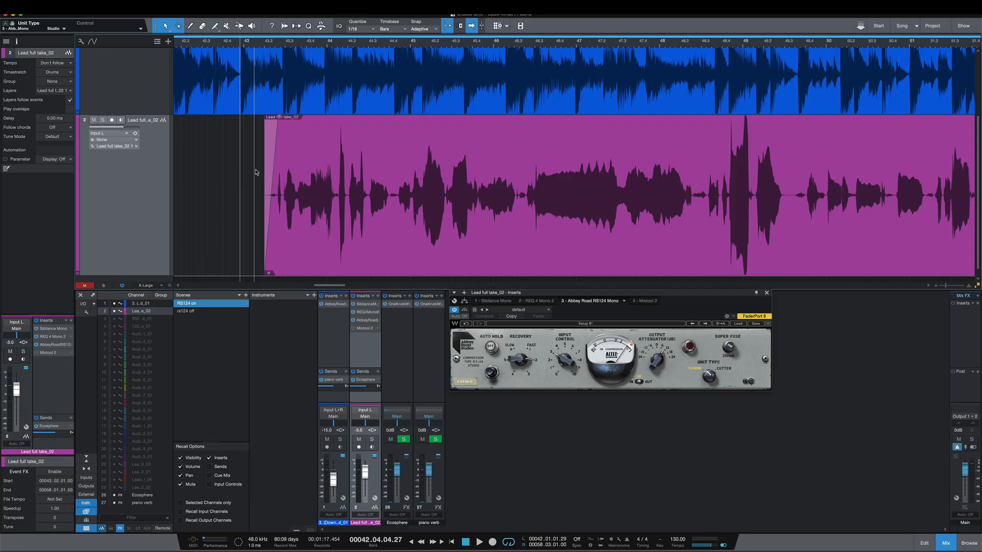
drag(258, 171, 519, 209)
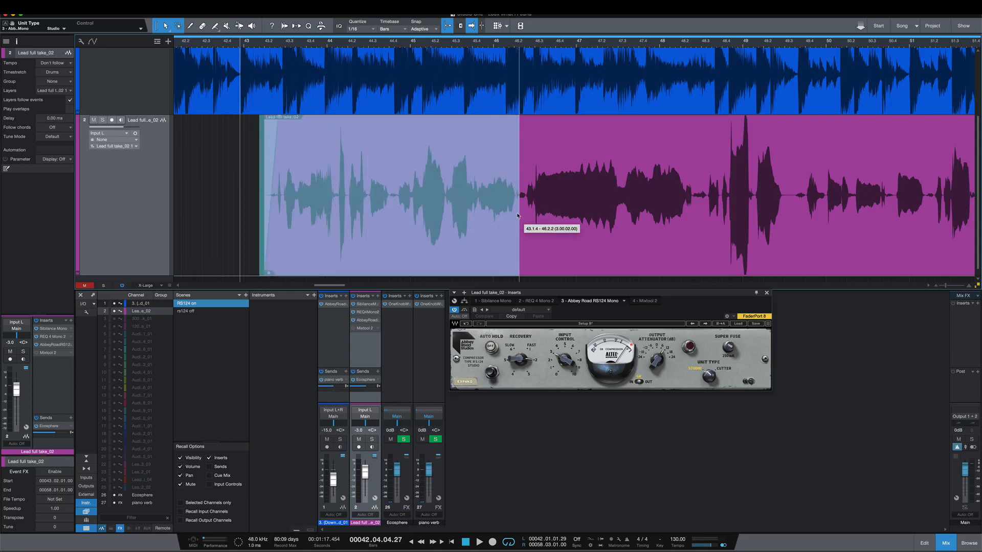
click(239, 193)
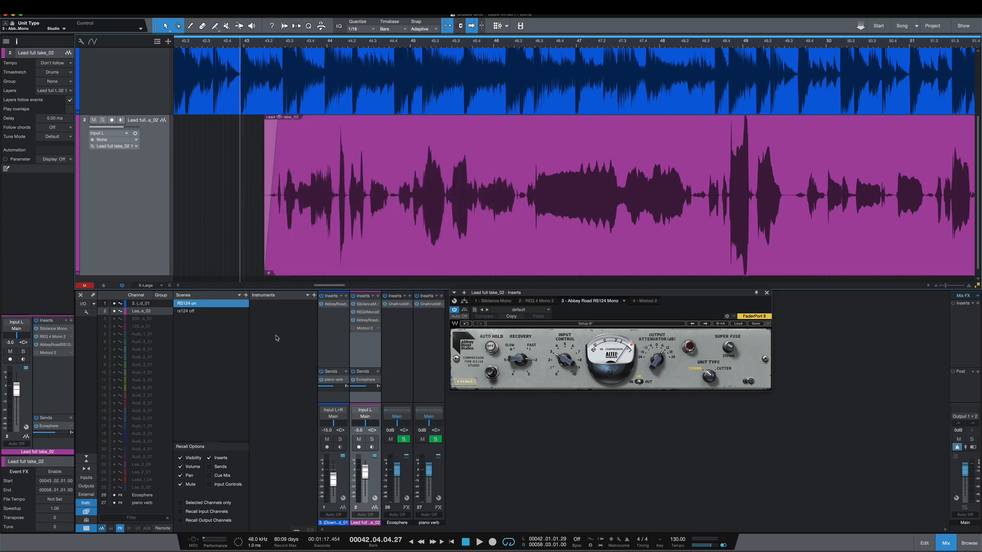
Step: Recall the rs124 off scene and mark the lead vocal's loud peak from 44.1.3 to 44.2 and the quieter part following it
click(194, 311)
key(e)
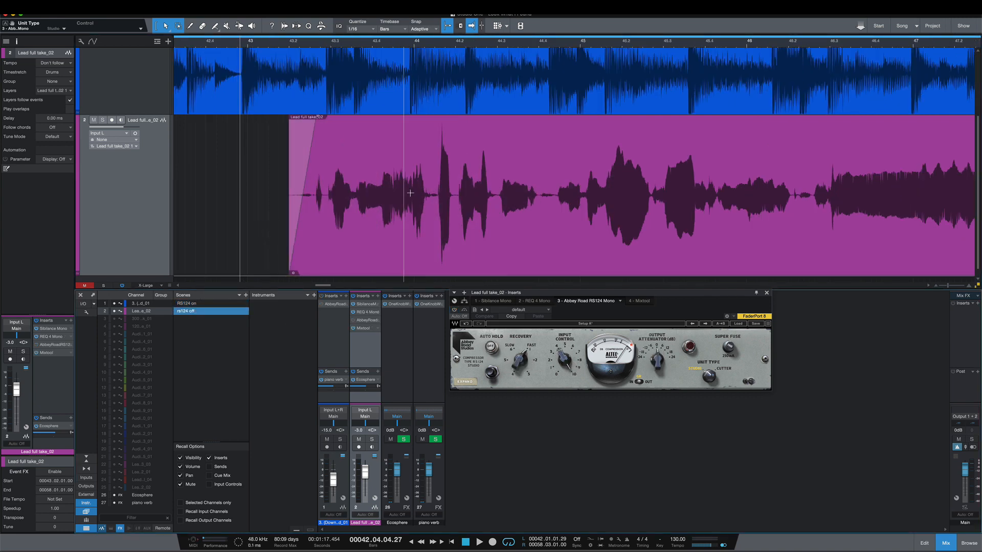
drag(435, 190, 456, 191)
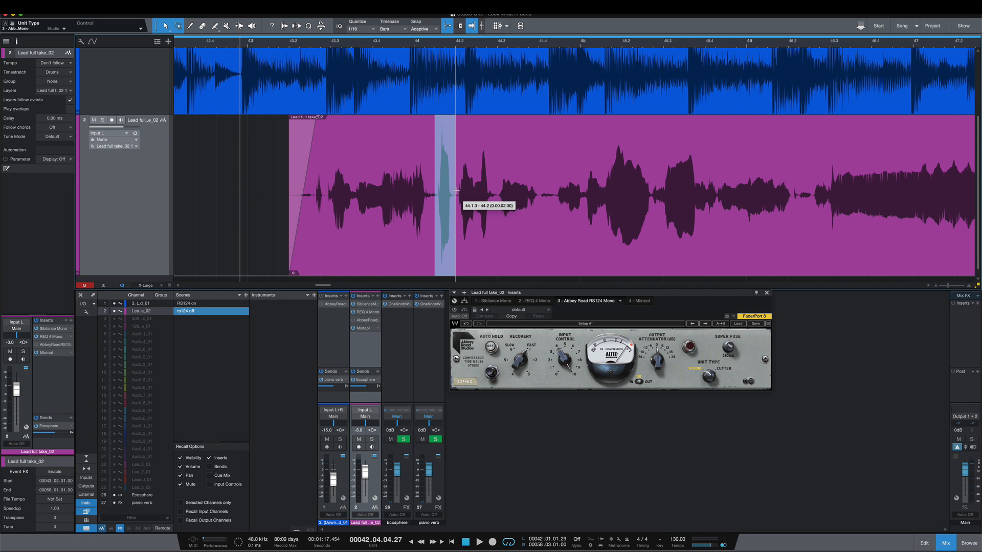
click(548, 188)
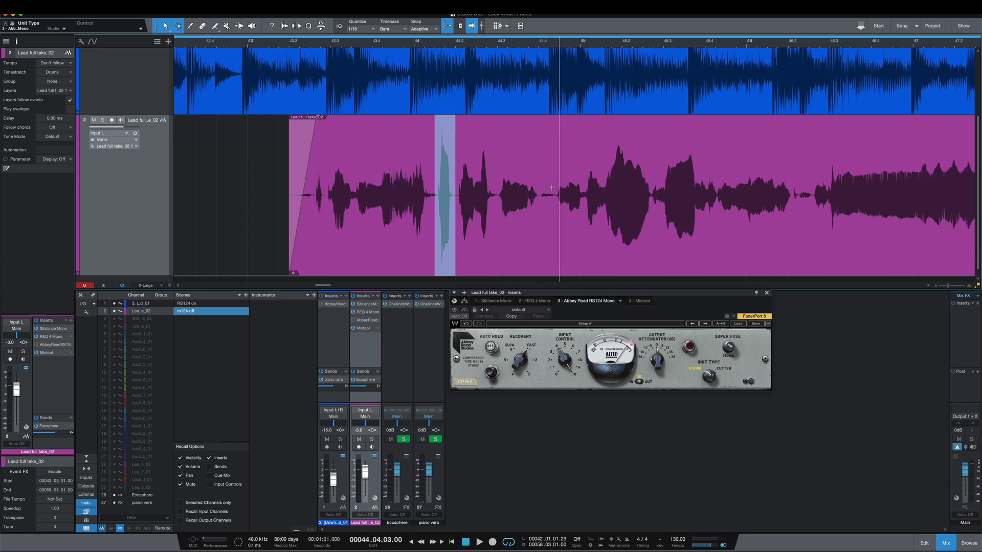
drag(547, 188, 581, 190)
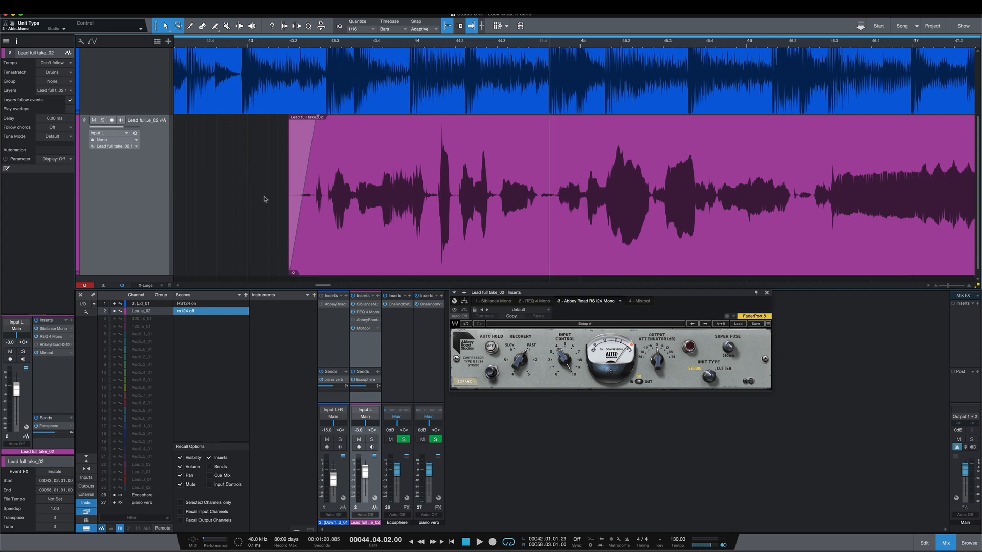
Step: Play the opening vocal phrase from just before the start of the clip with the RS124 bypassed
click(277, 185)
key(space)
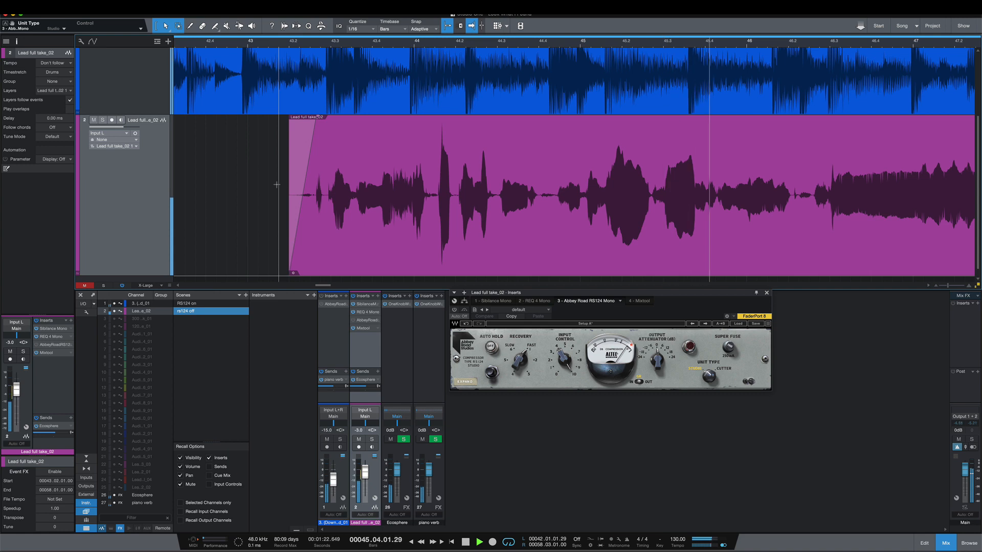
key(space)
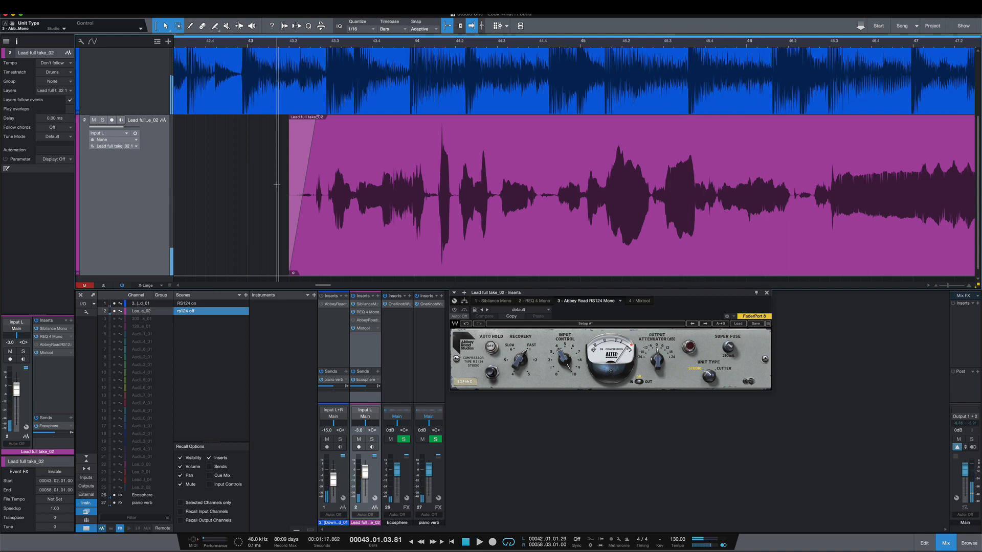
Step: Recall the RS124 on scene and play the opening vocal phrase again from the same point
scroll(276, 185, right, 2)
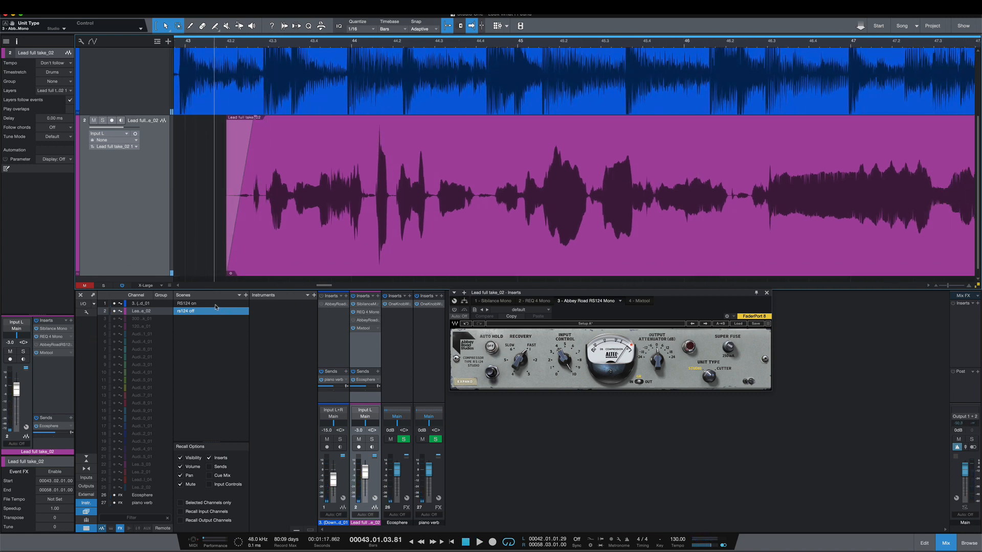
click(215, 304)
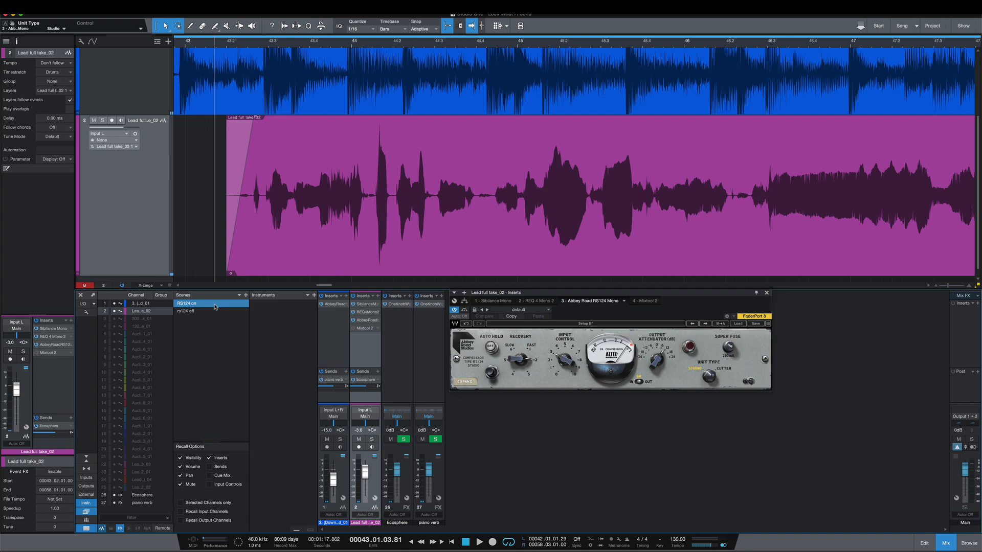
key(space)
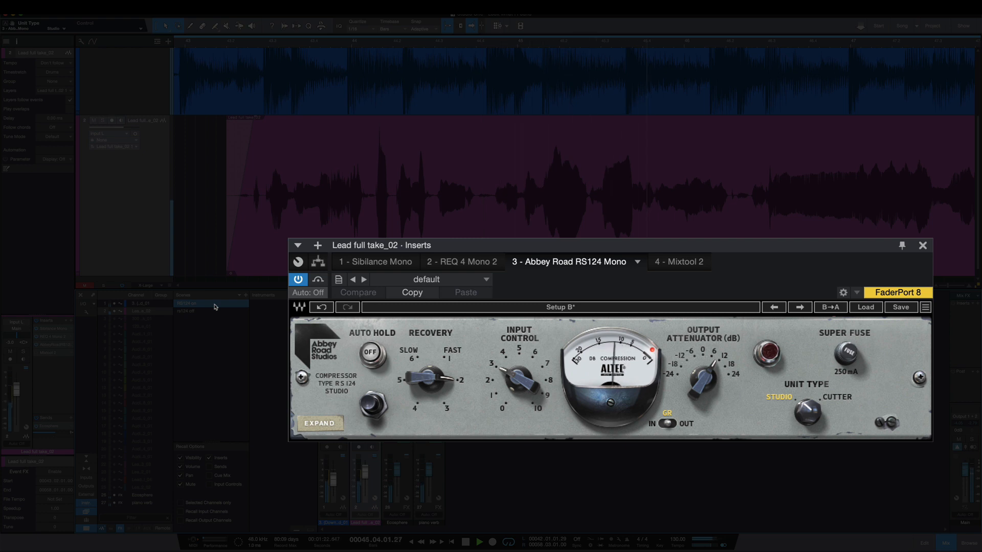
key(space)
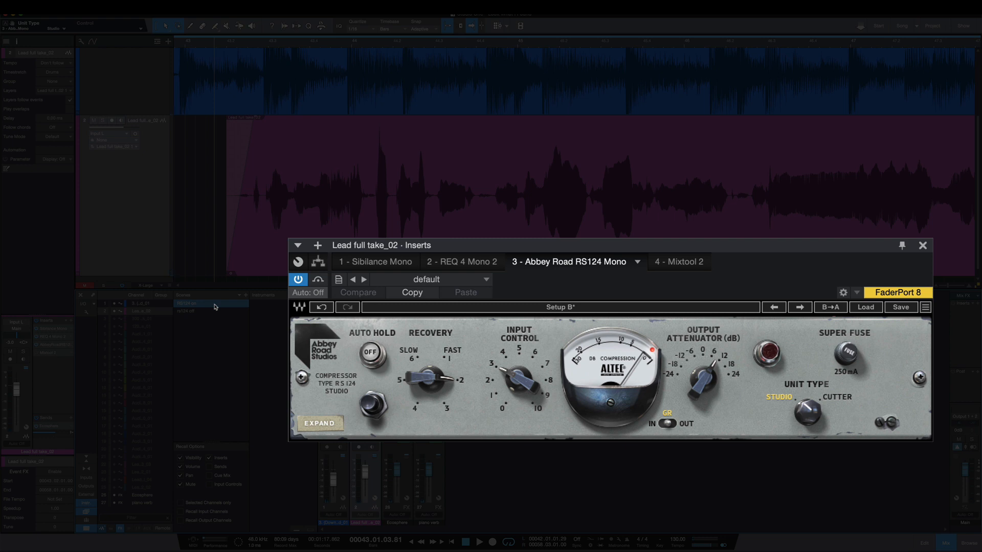
Step: Switch the unit type of the lead vocal's RS124 Mono to Cutter
key(w)
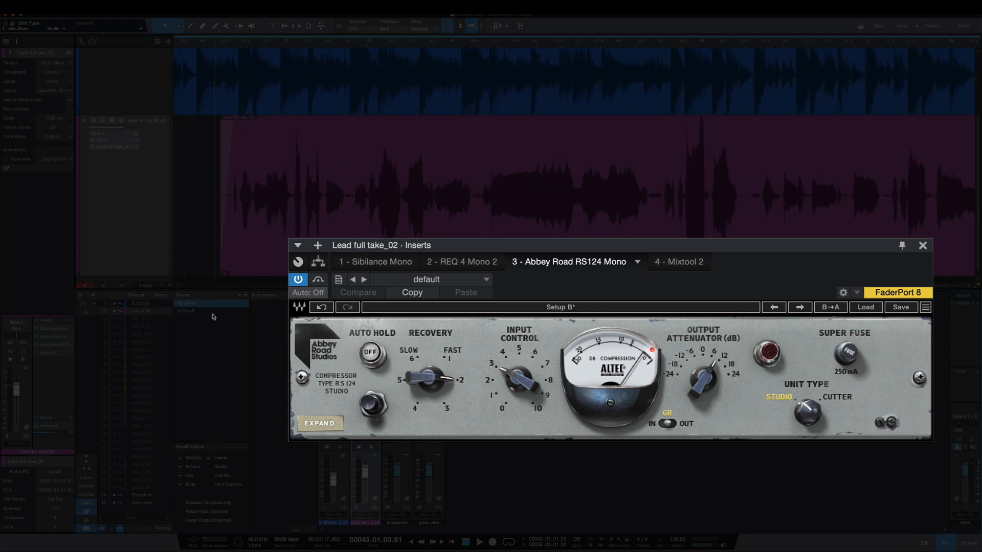
click(842, 398)
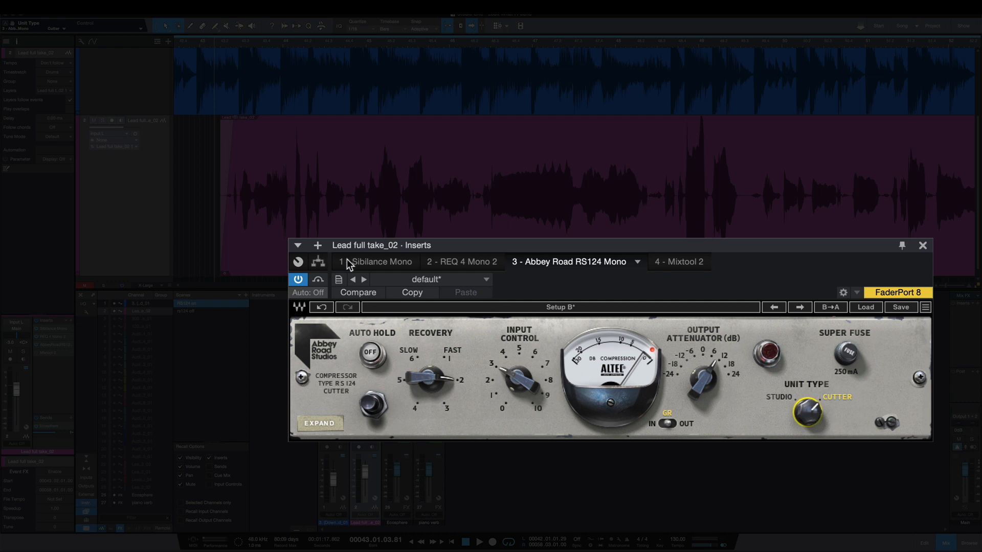
key(e)
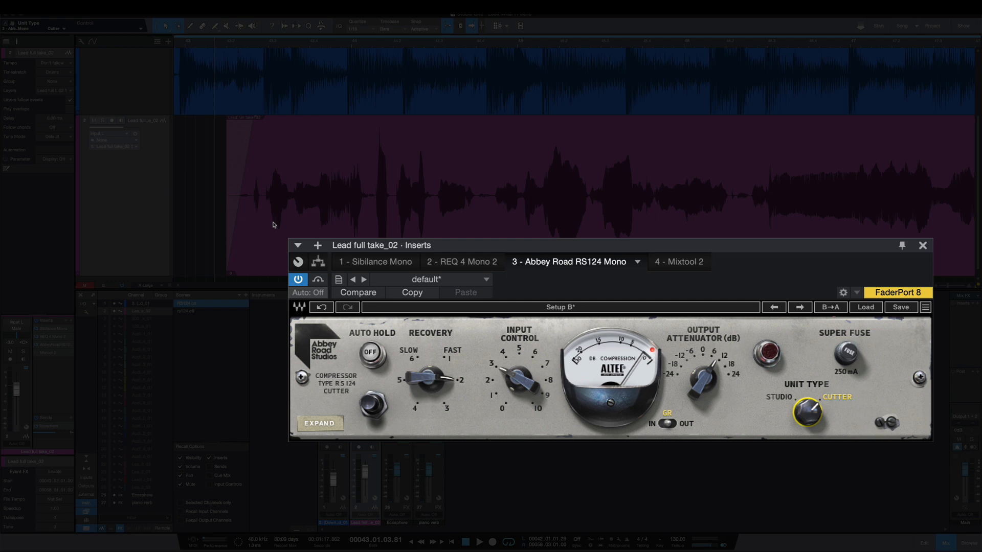
Step: Play the opening vocal phrase through the Cutter unit and switch the lead vocal's RS124 Mono back to Studio
key(space)
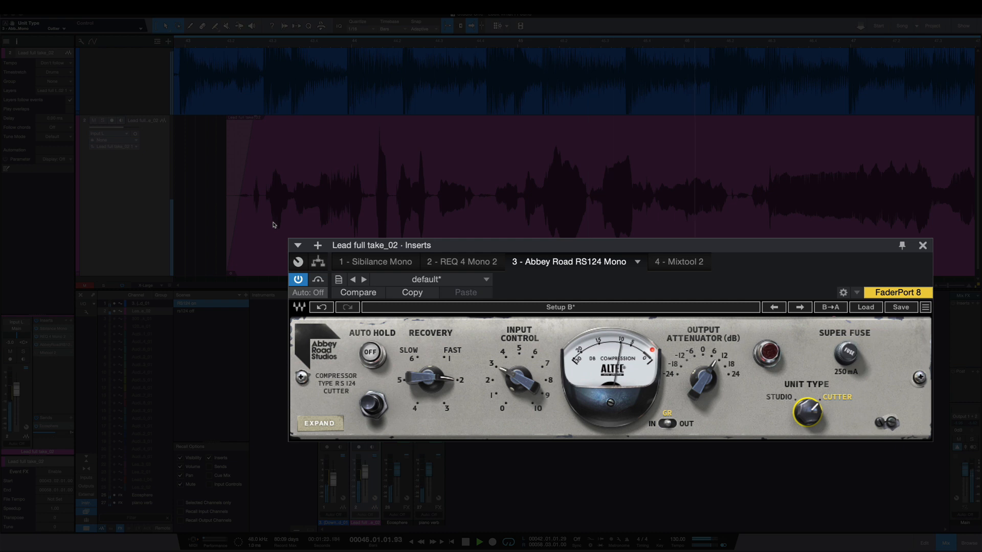
key(space)
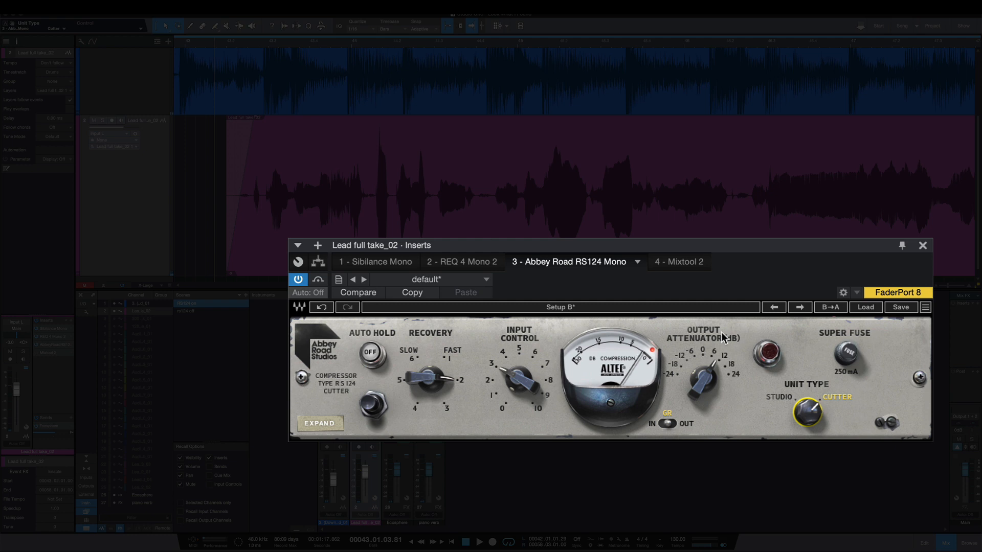
click(779, 398)
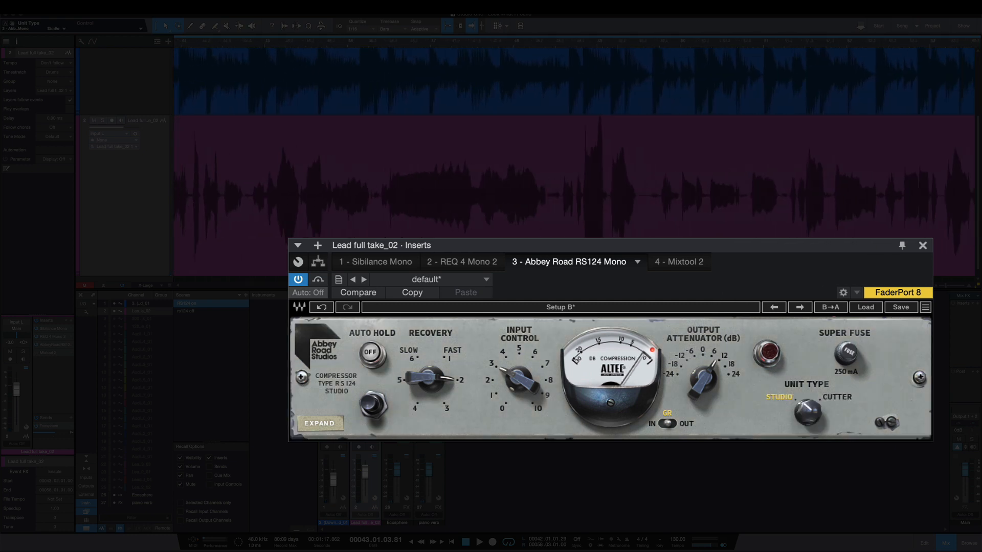
Step: Recall the rs124 off scene and play the lead vocal's closing section from about bar 53
scroll(558, 235, right, 8)
scroll(559, 236, left, 1)
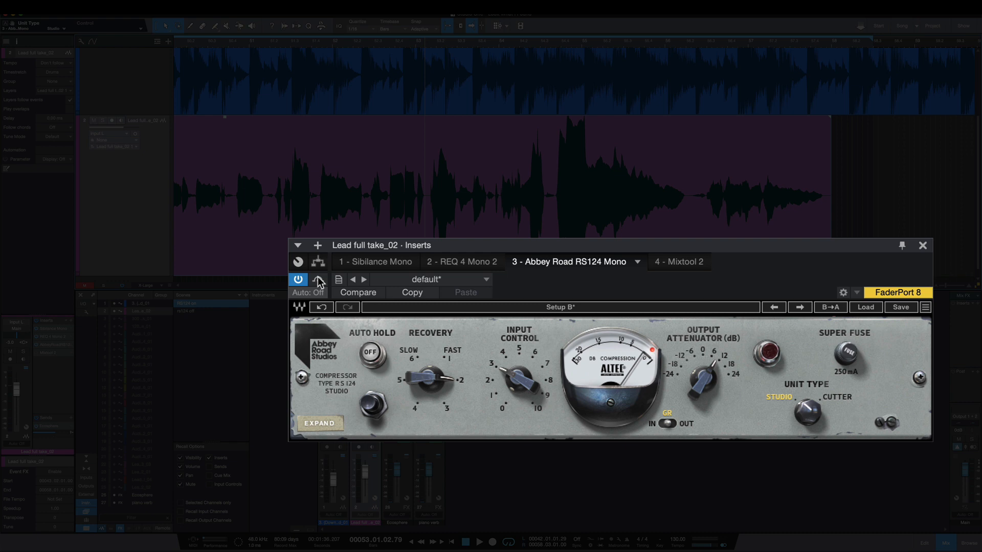
click(221, 310)
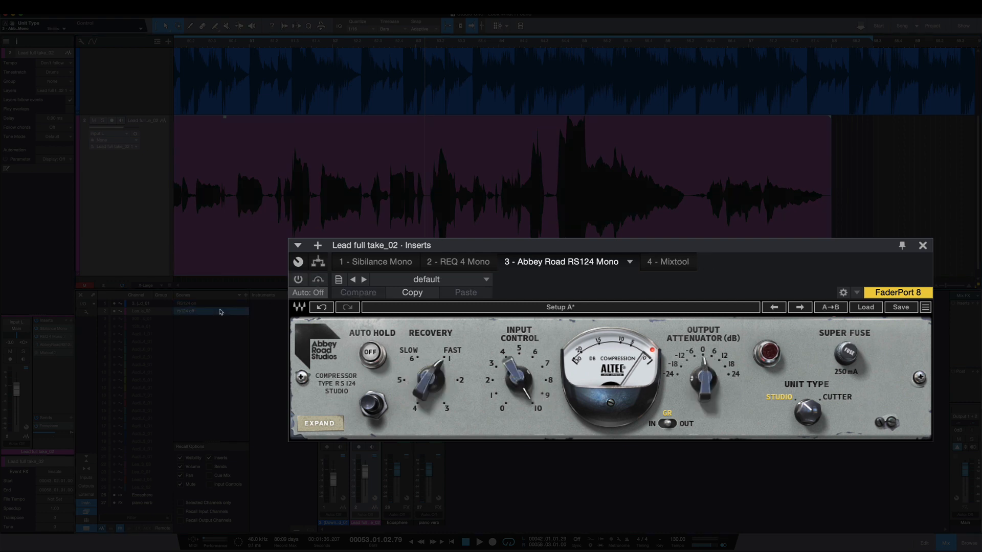
key(space)
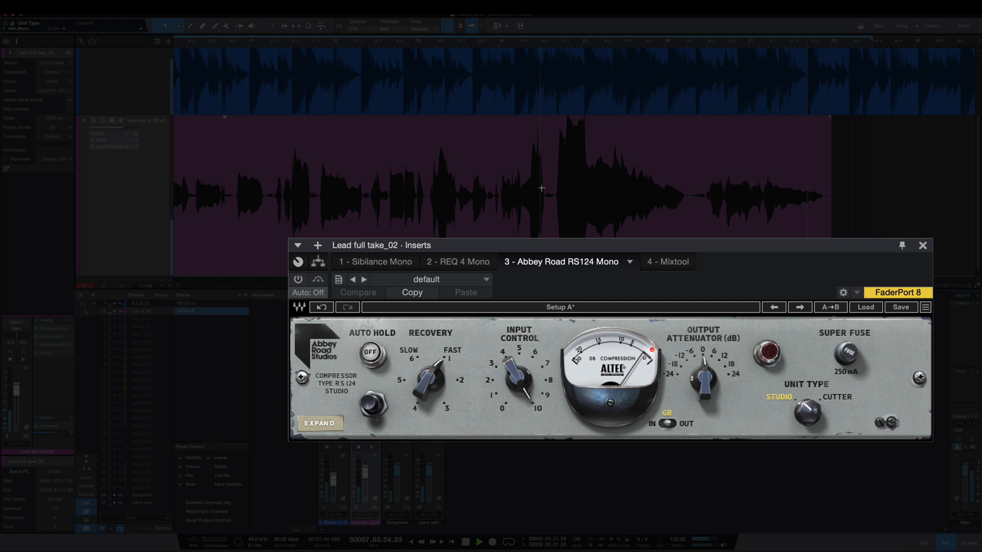
key(space)
Step: Recall the RS124 on scene and play the closing vocal section again from the same point
click(194, 304)
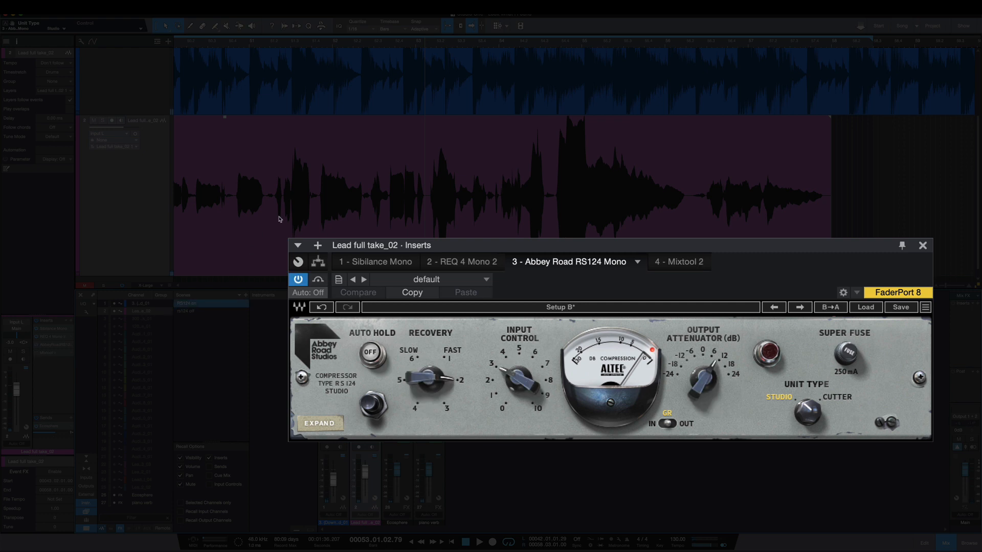
key(space)
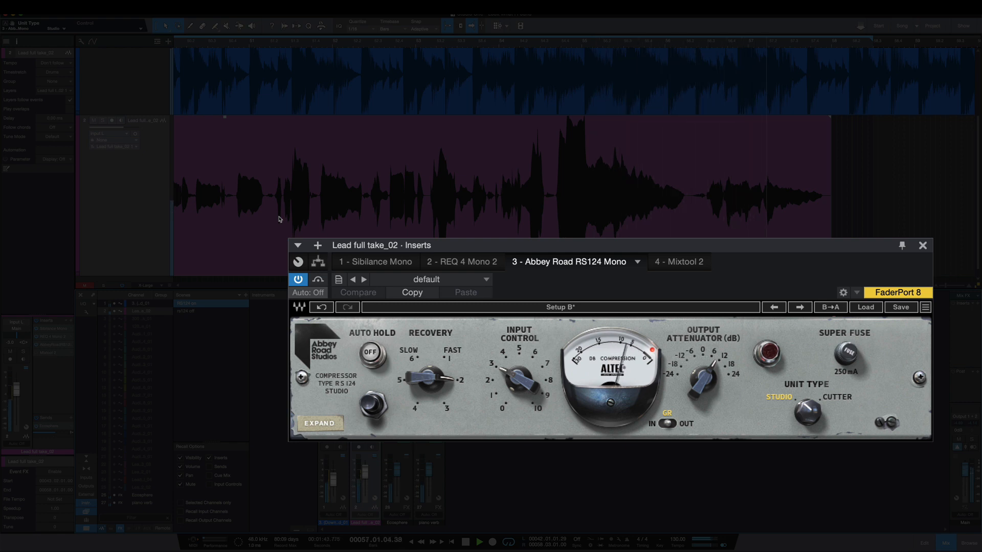
key(space)
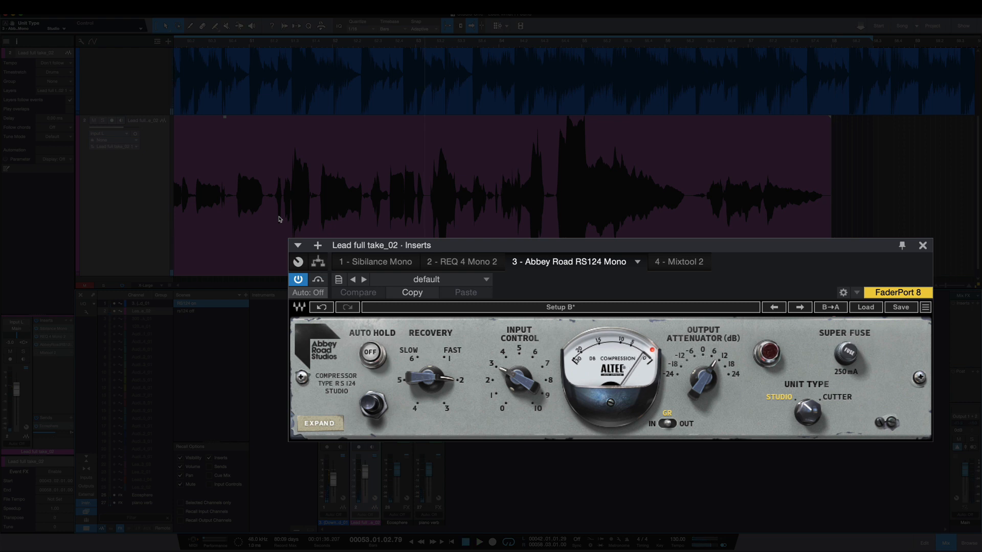
Step: Solo the backing track, play its opening and adjust the left sidechain high-pass filter on its RS124 Stereo
key(s)
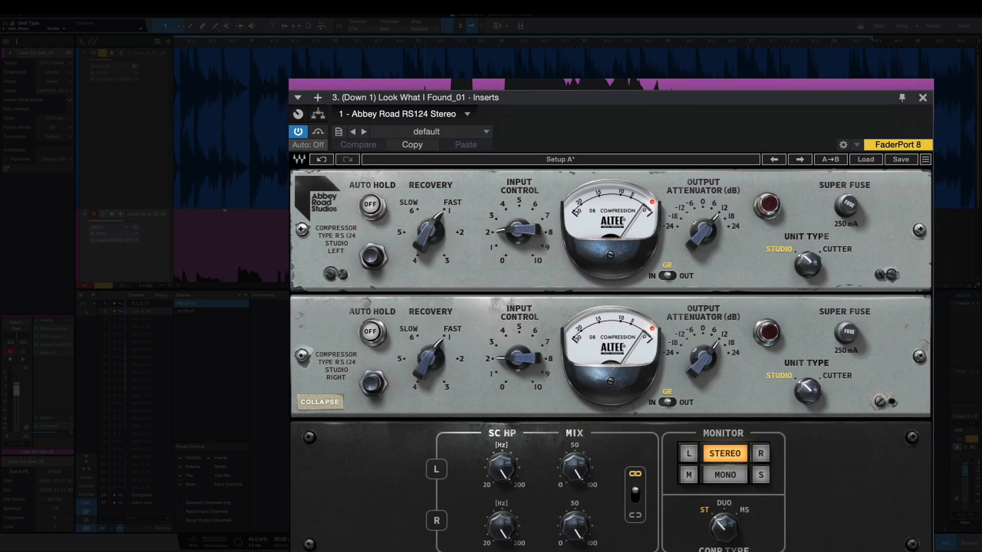
scroll(573, 164, left, 10)
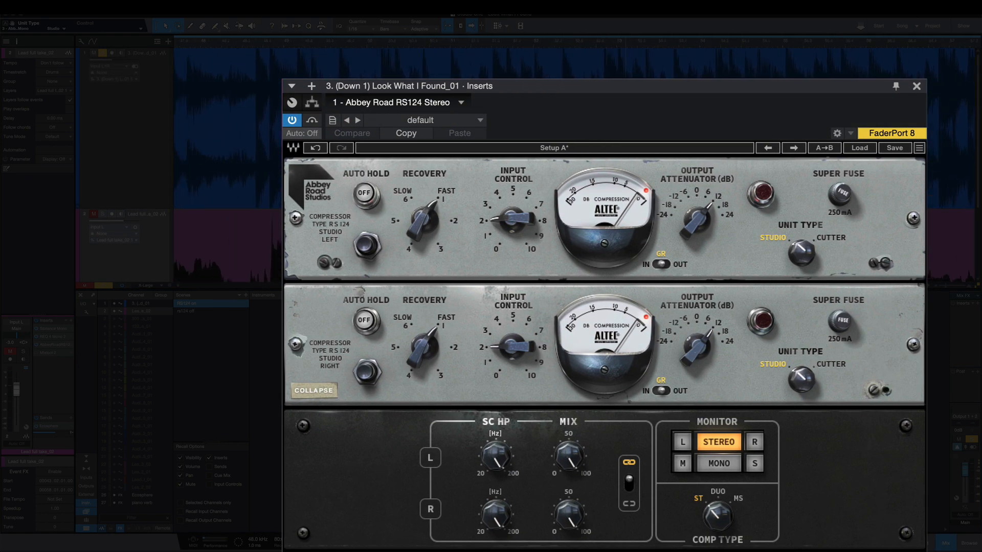
scroll(573, 164, left, 1)
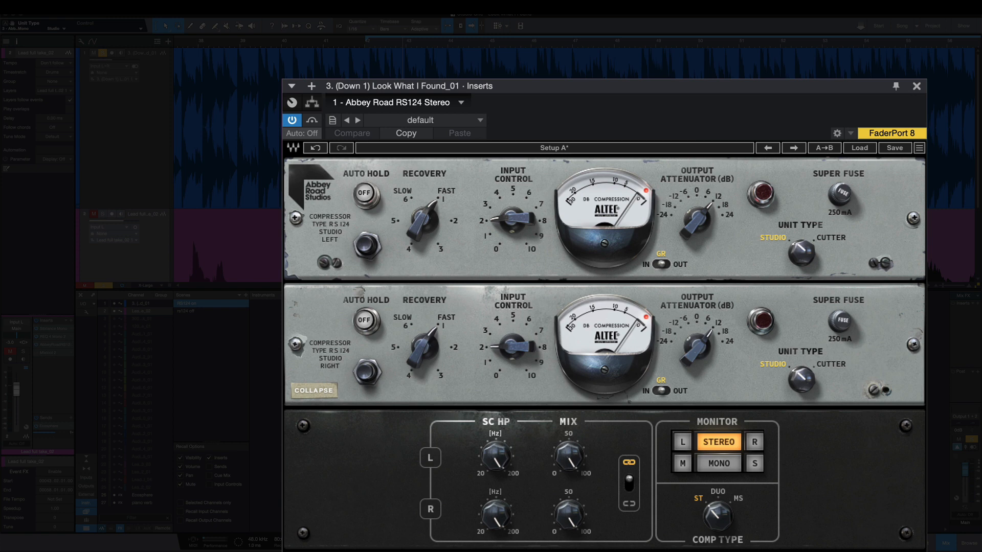
drag(496, 458, 496, 445)
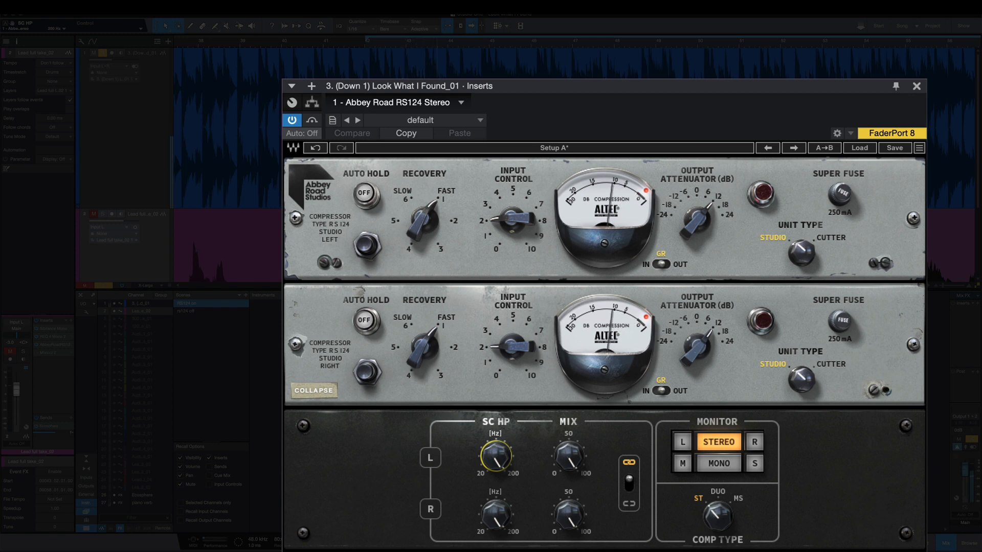
Step: Toggle the bypass of the backing track's RS124 Stereo during playback to compare the processed and unprocessed sound
click(311, 120)
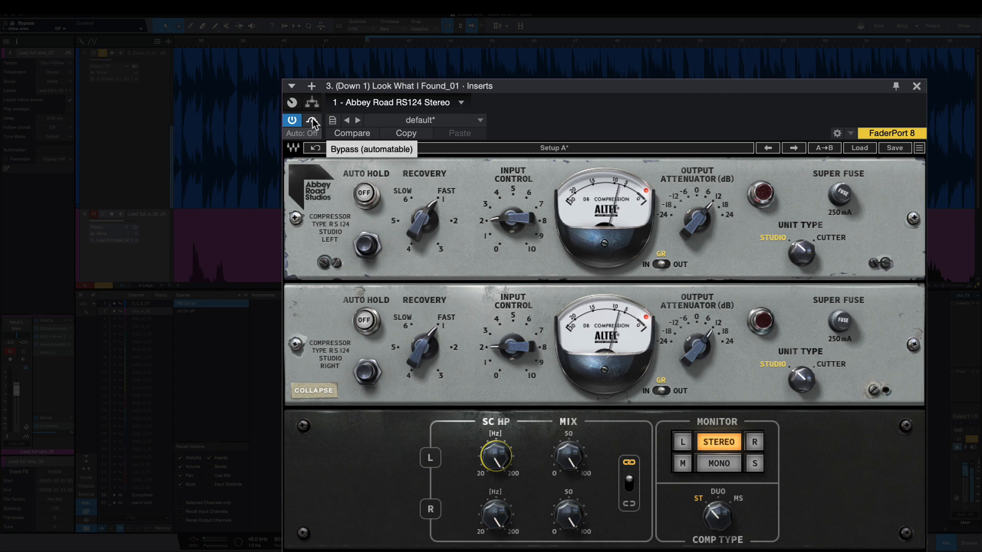
click(312, 122)
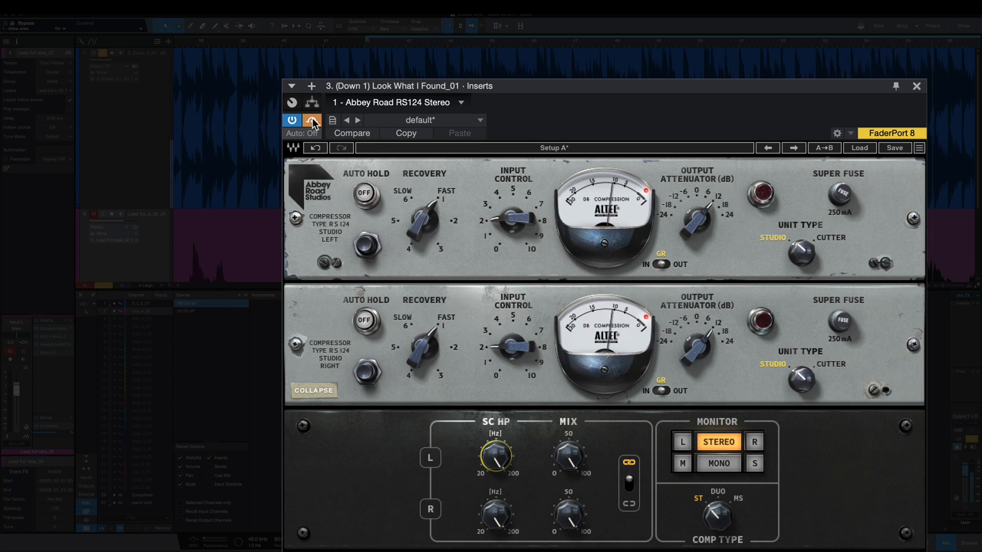
click(312, 119)
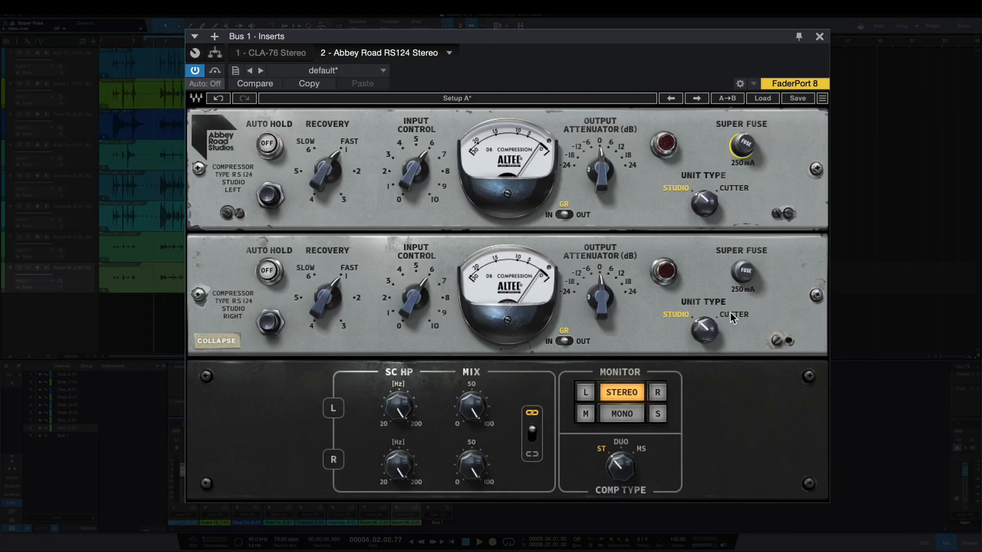
Step: Set both channels of Bus 1's RS124 Stereo to Cutter and compare bypass on and off during playback, leaving the plug-in bypassed
click(731, 314)
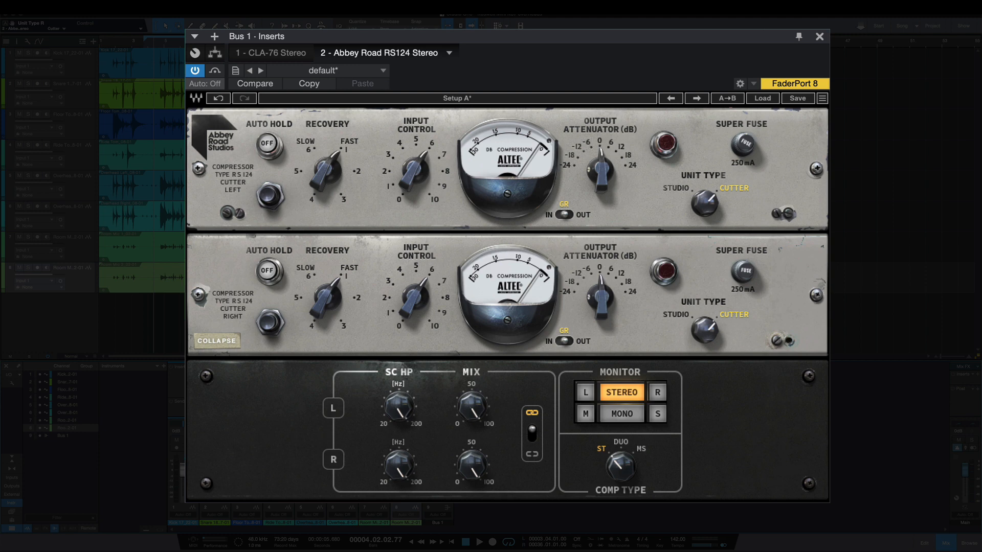
click(215, 71)
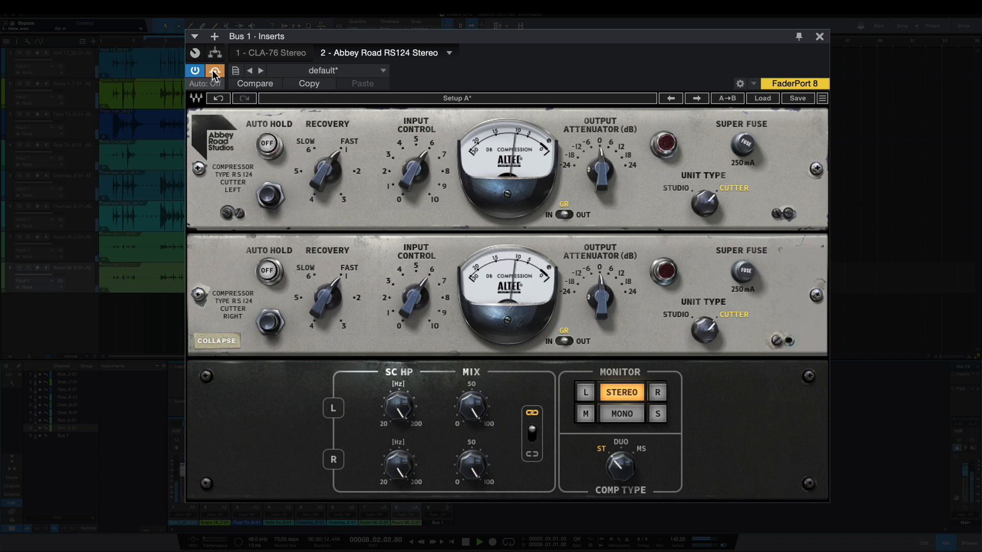
click(215, 73)
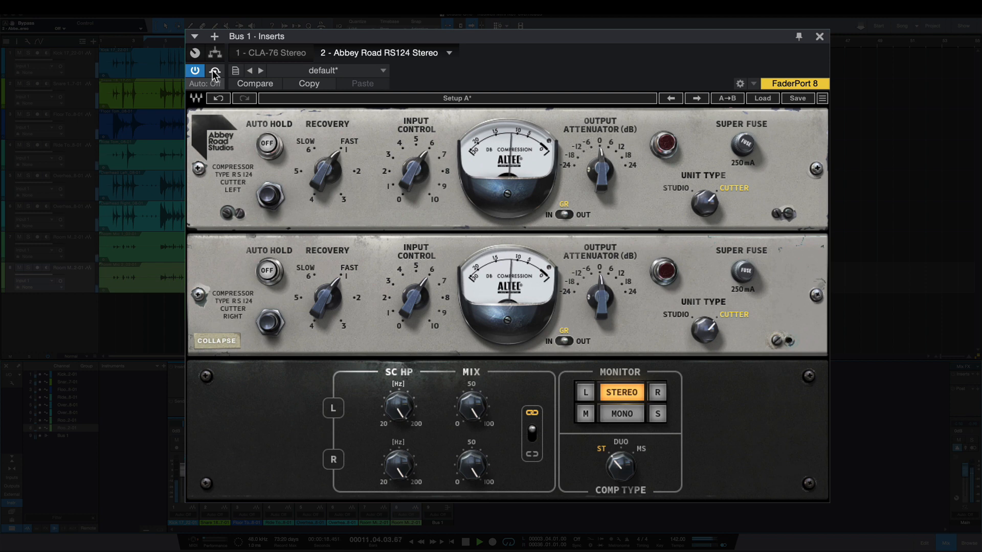
click(214, 73)
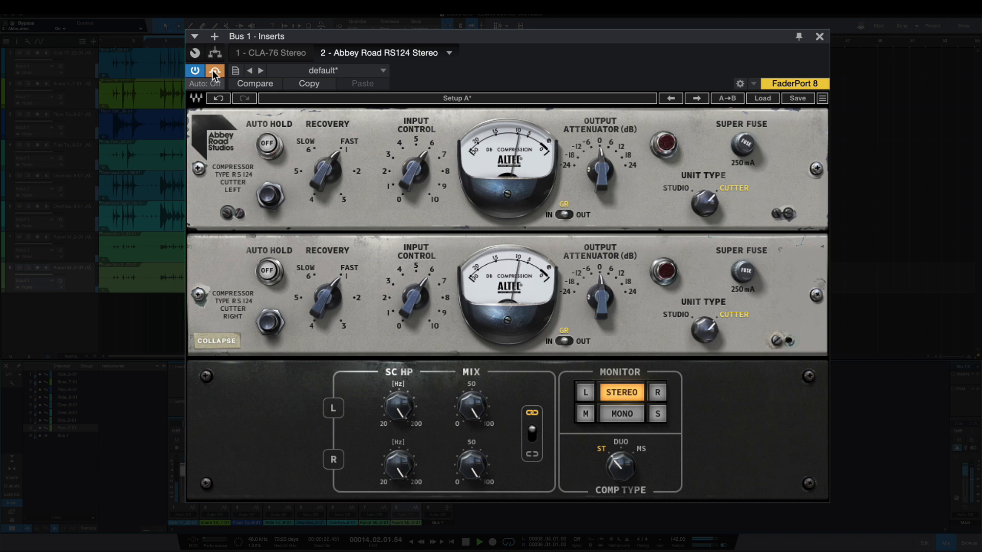
click(214, 73)
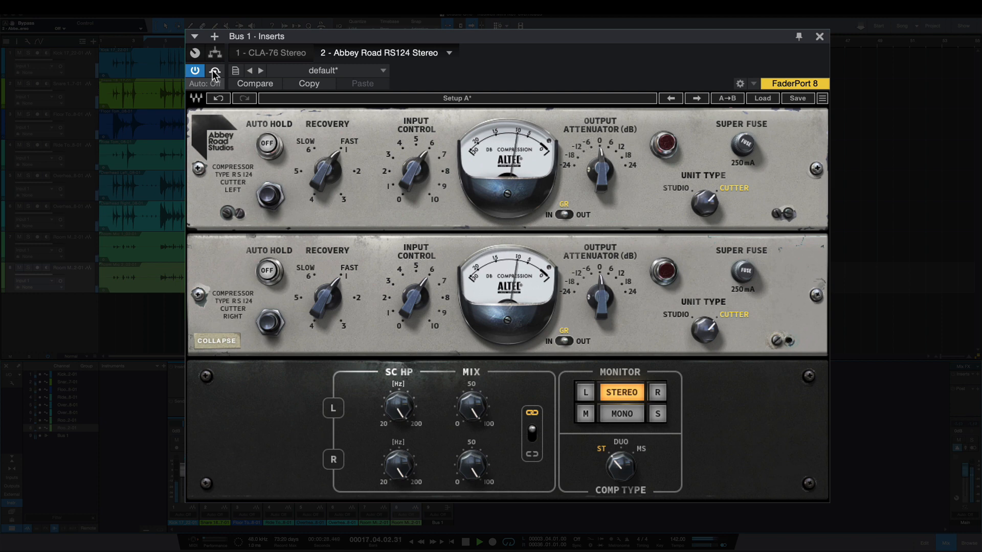
click(215, 73)
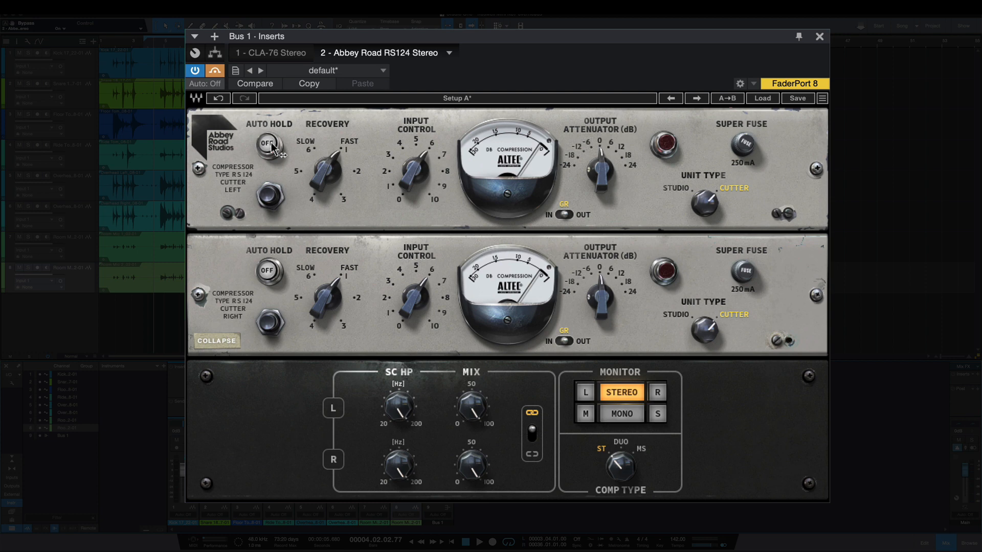
Step: Take Bus 1's RS124 out of bypass and switch Auto Hold on and off twice during playback, leaving it off
click(215, 71)
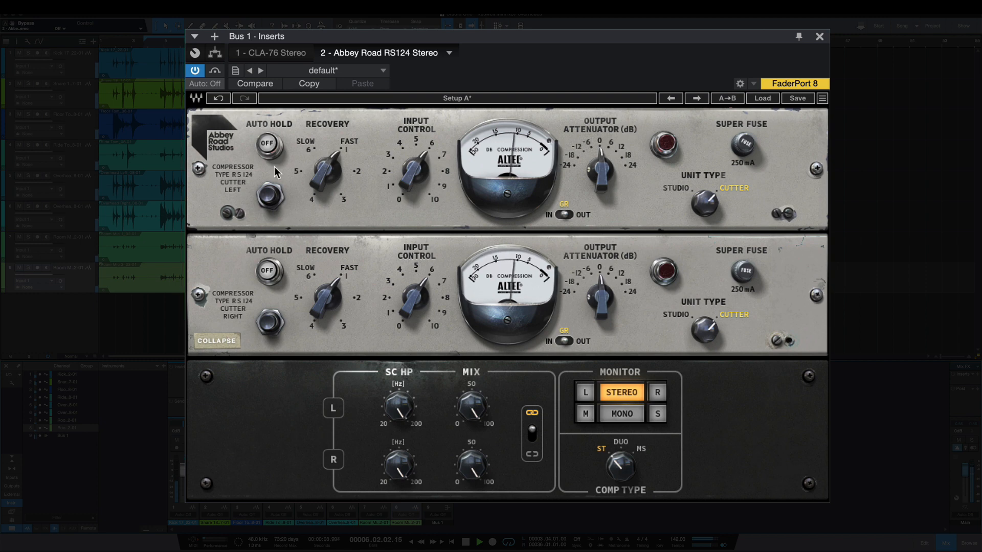
click(273, 148)
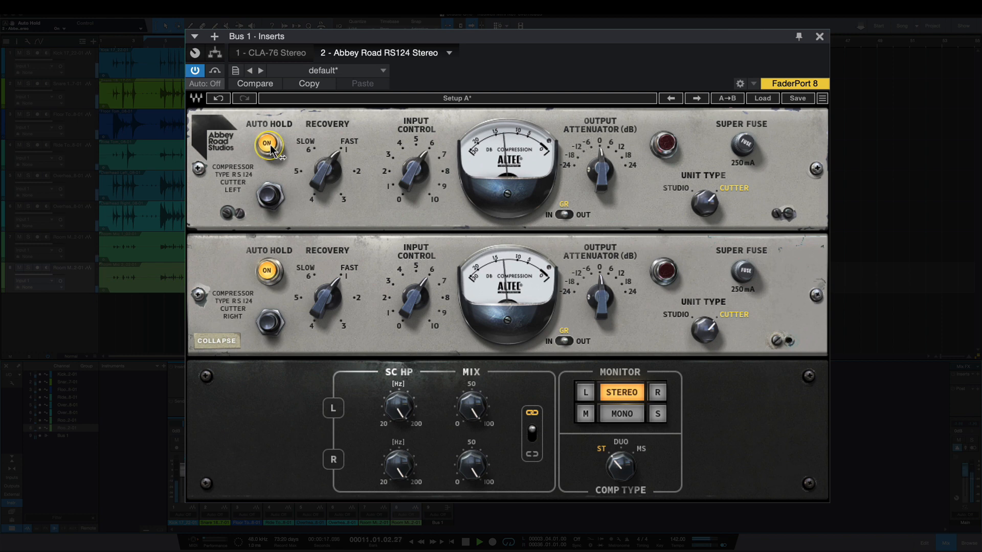
click(271, 148)
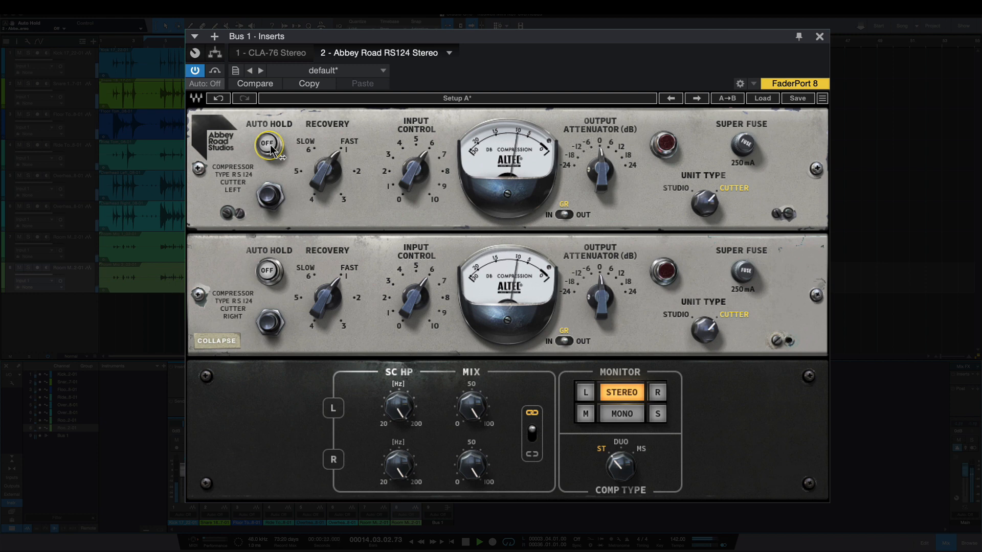
click(270, 145)
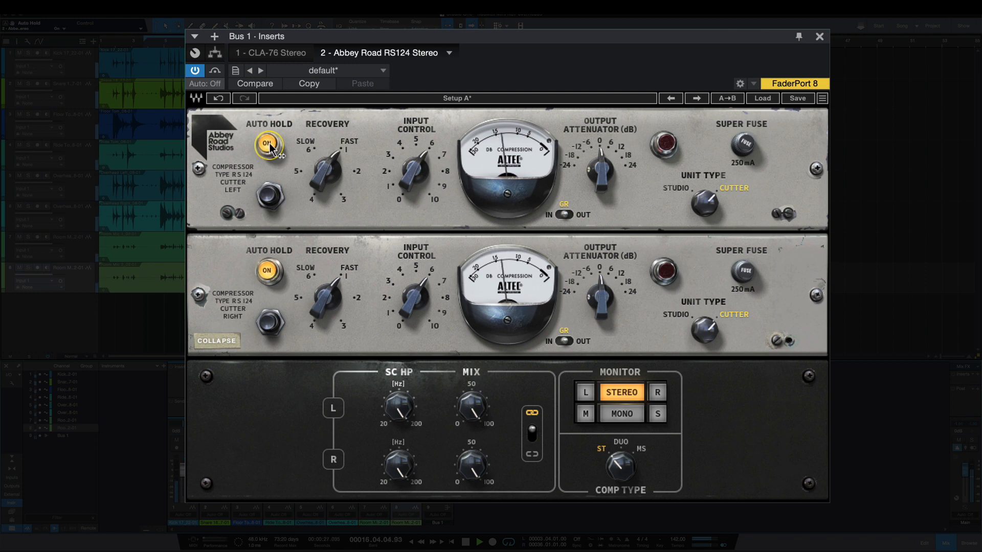
click(270, 146)
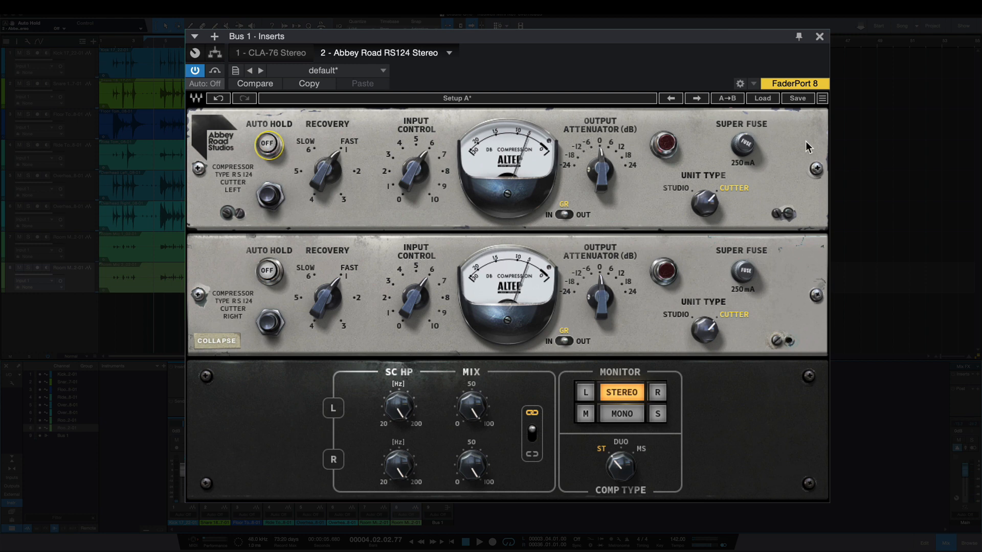
Step: Enable Super Fuse on Bus 1's RS124, compare it with the bypassed sound during playback, and stop with the plug-in active
click(744, 146)
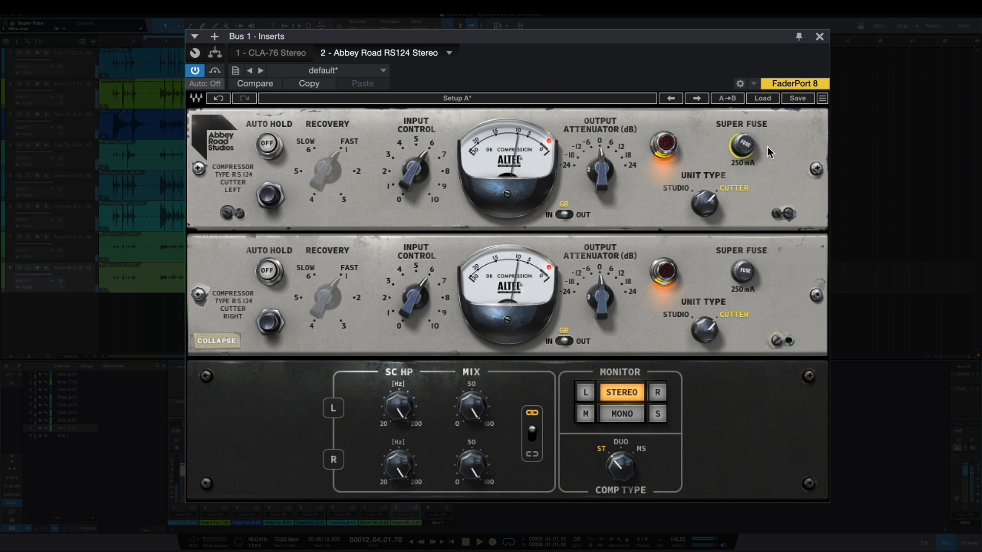
click(215, 71)
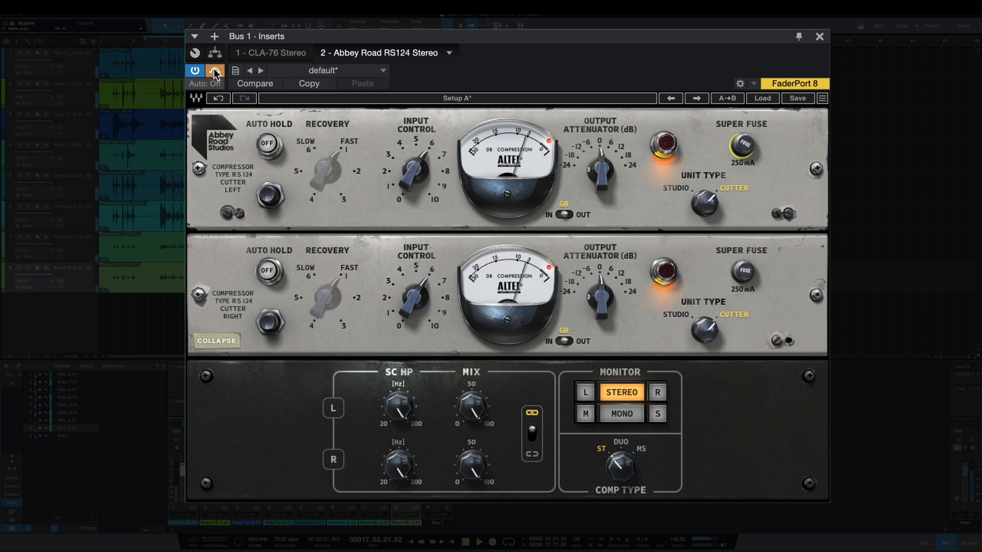
click(214, 71)
key(space)
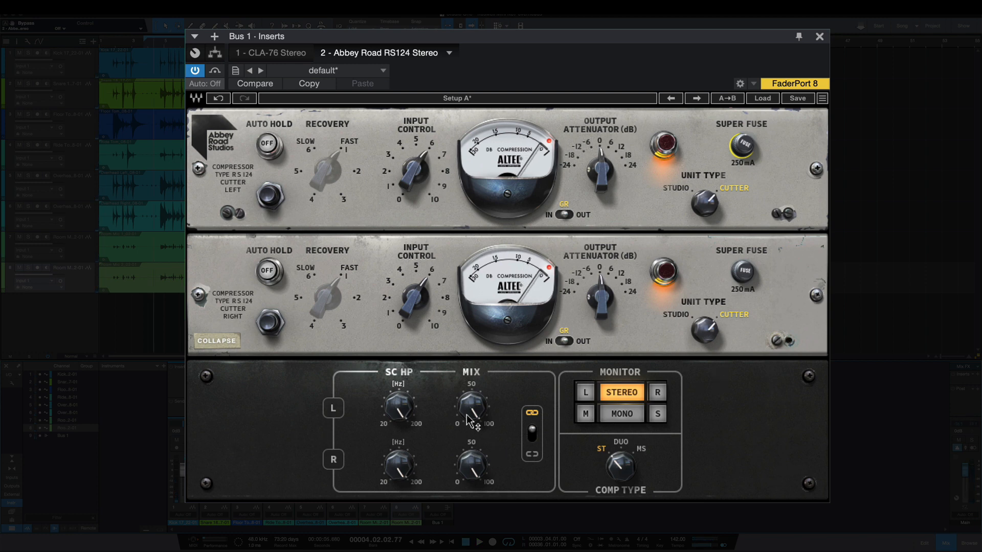
Step: Set the linked Mix of Bus 1's RS124 to 50 and compare it with the bypassed sound during playback
drag(469, 419, 473, 385)
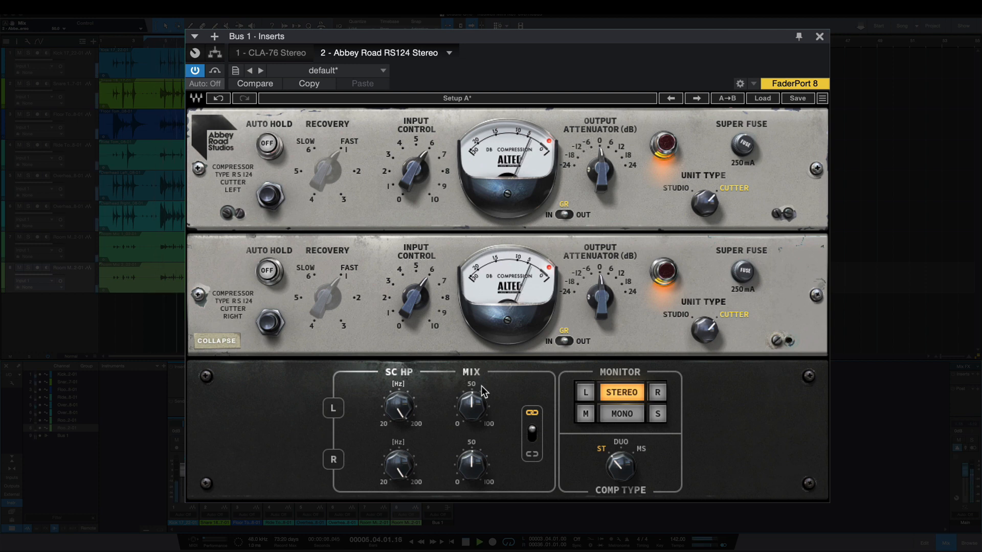
click(214, 71)
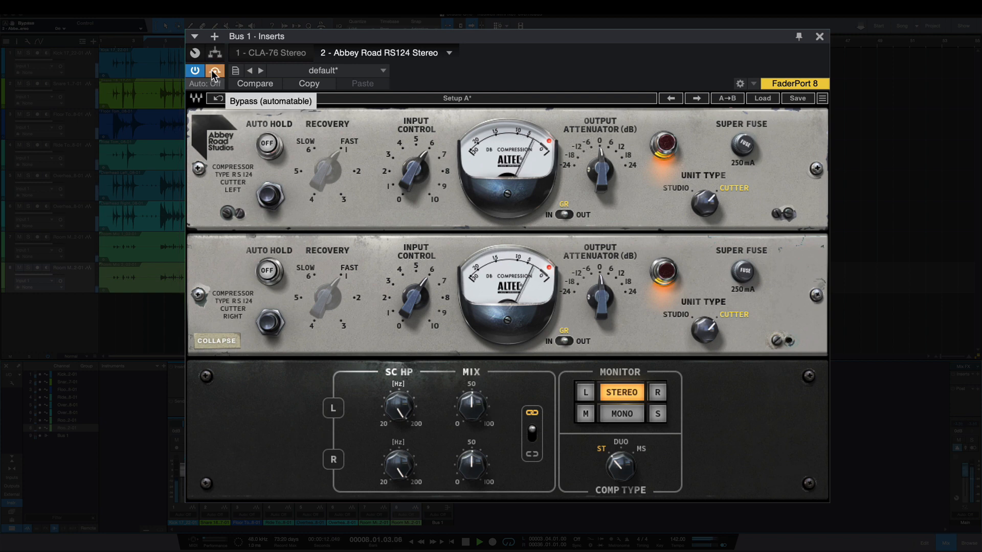
click(215, 72)
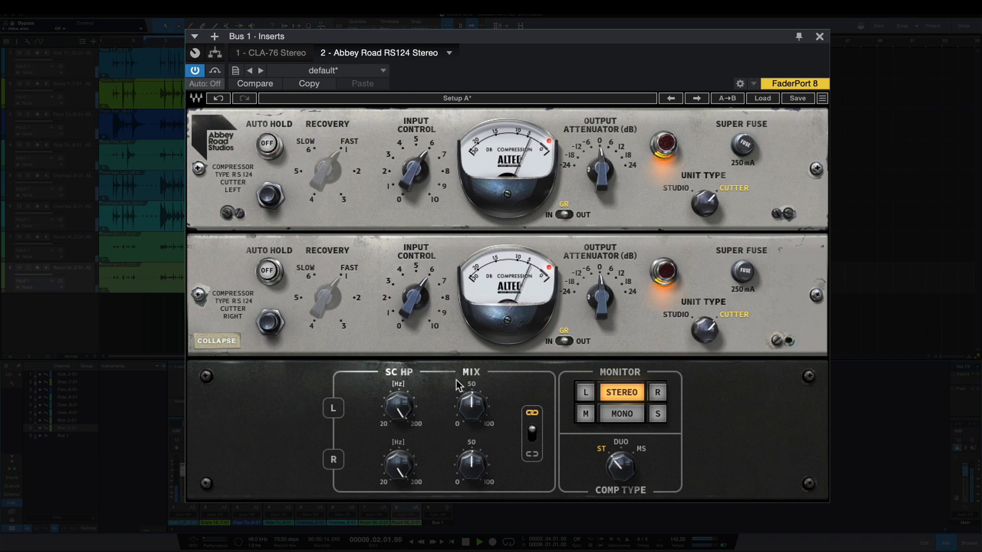
Step: Lower the linked Mix of Bus 1's RS124 to about 20 and compare it with the bypassed sound
mouse_move(472, 412)
mouse_down()
mouse_move(471, 450)
mouse_move(470, 409)
mouse_up()
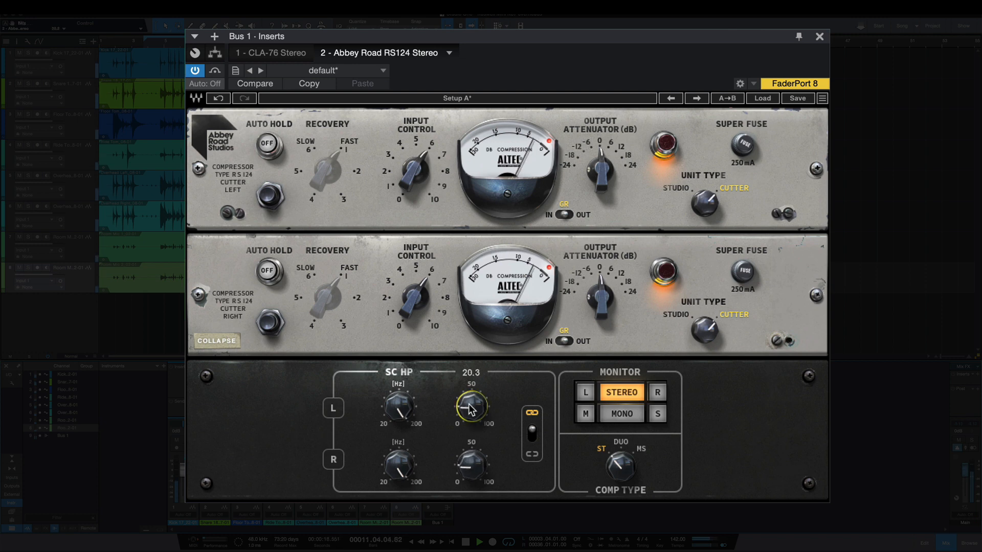
click(214, 72)
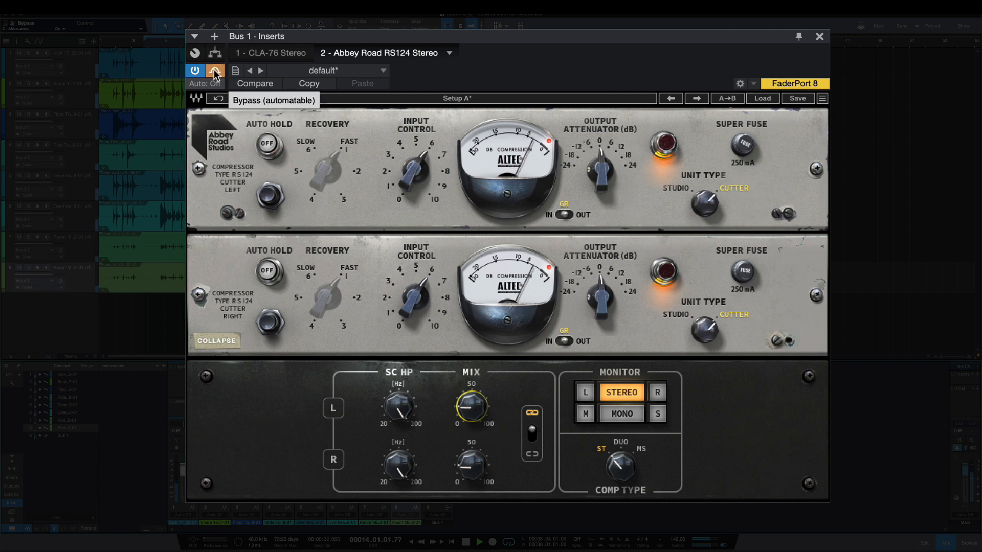
click(215, 72)
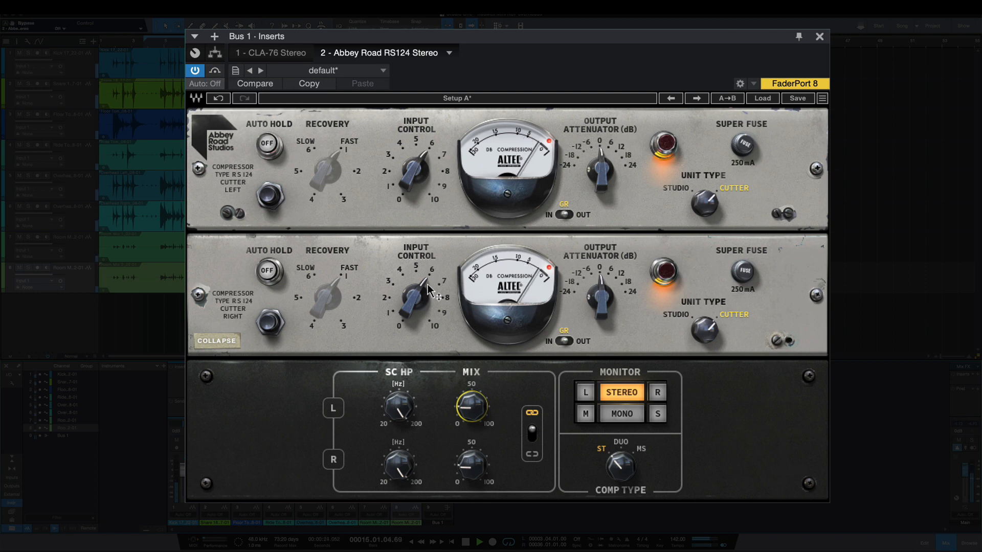
Step: Raise the linked Mix of Bus 1's RS124 to 75, bypass the plug-in for comparison and stop playback
drag(471, 407, 471, 371)
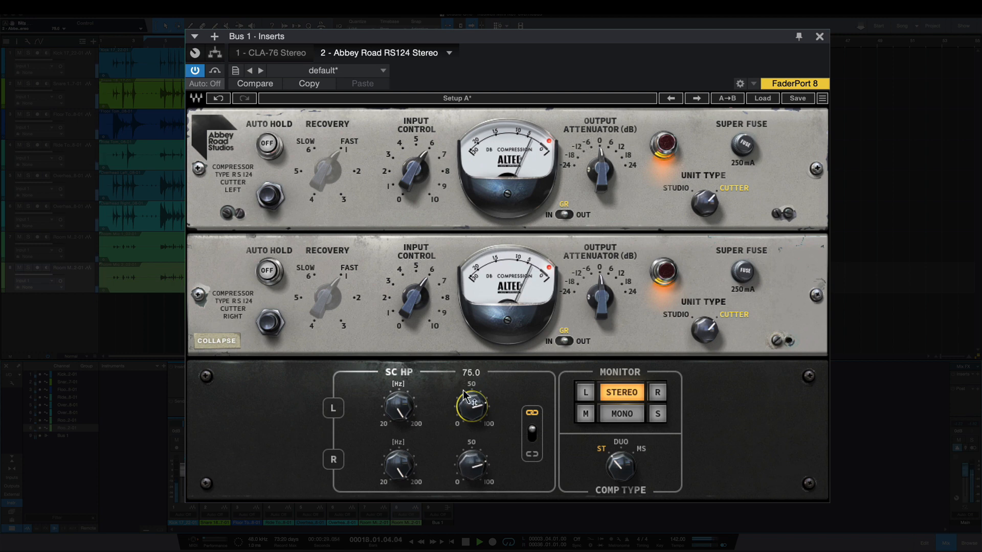
click(215, 72)
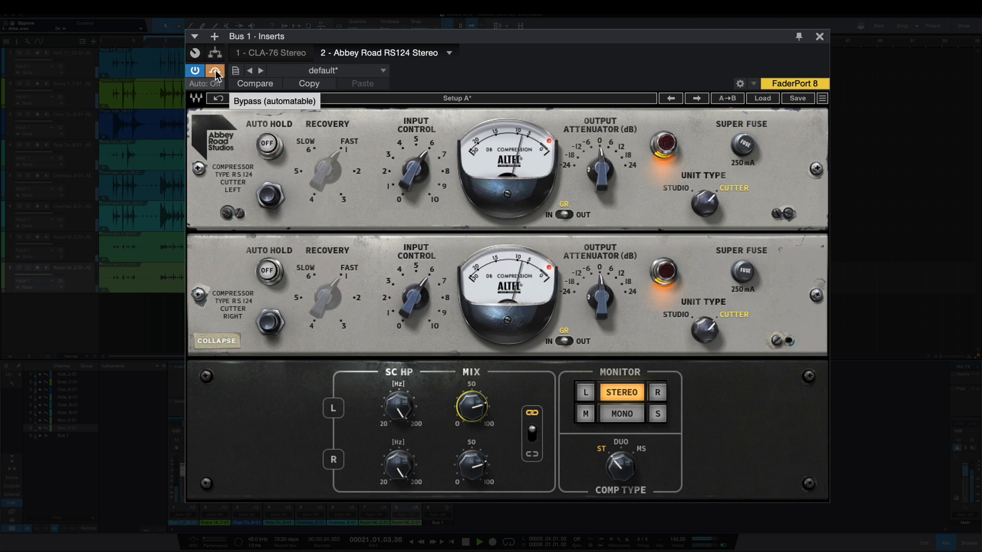
key(space)
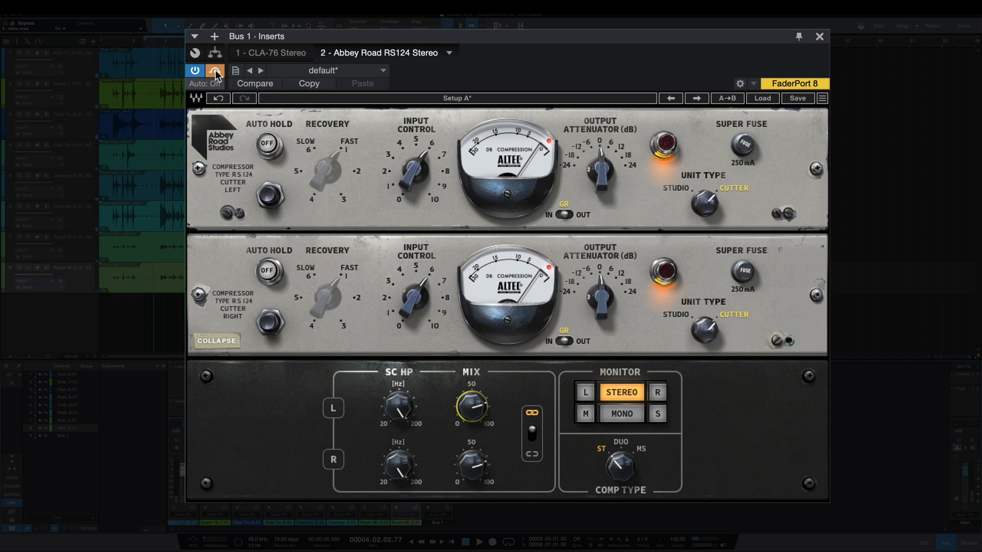